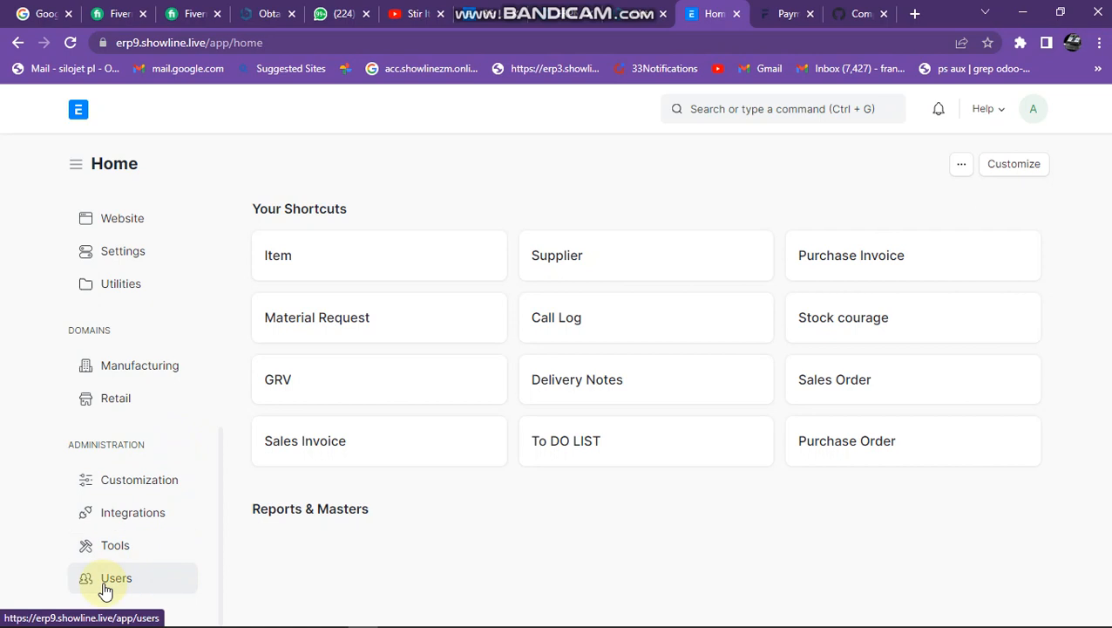
# Create a new user role named QOUTATIONS ONLY through the full form, keeping its default settings, and save it.
pyautogui.click(105, 590)
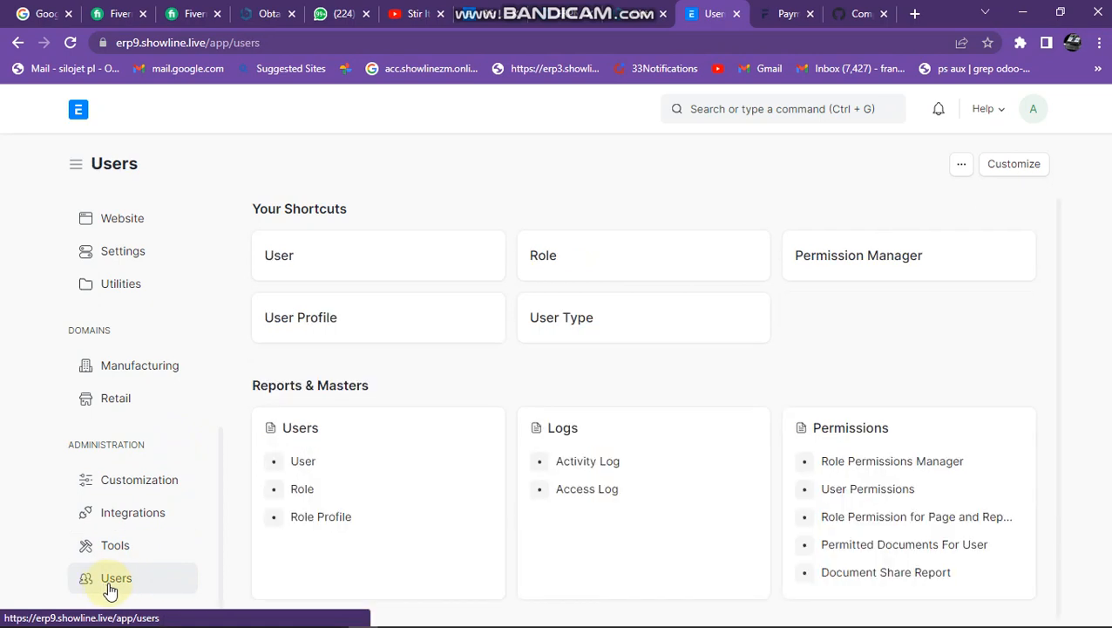
pyautogui.click(600, 268)
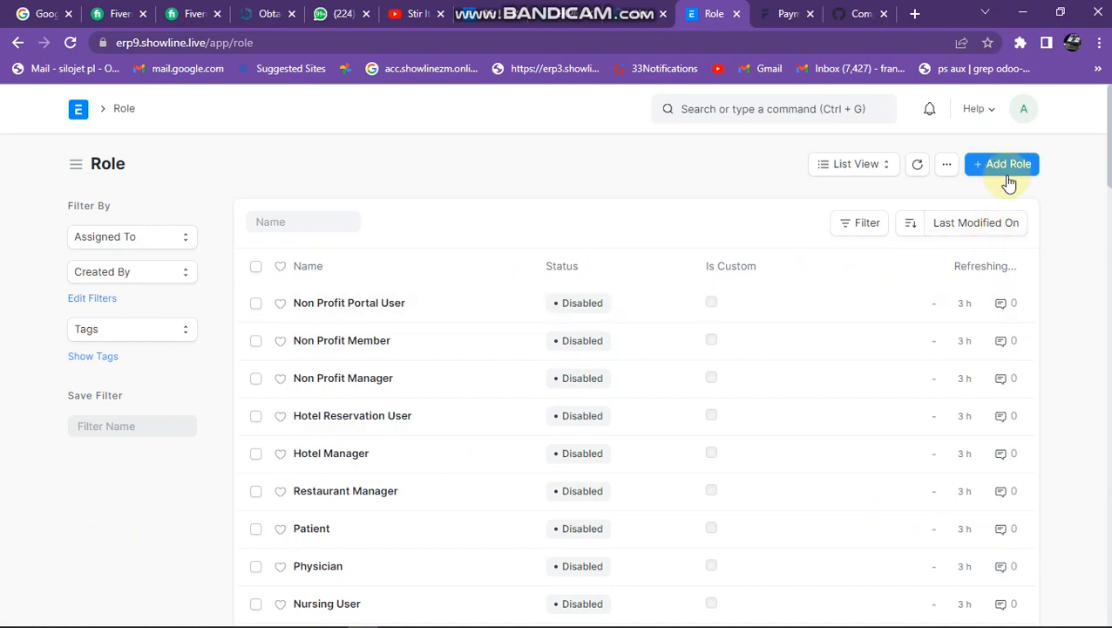
pyautogui.click(1007, 165)
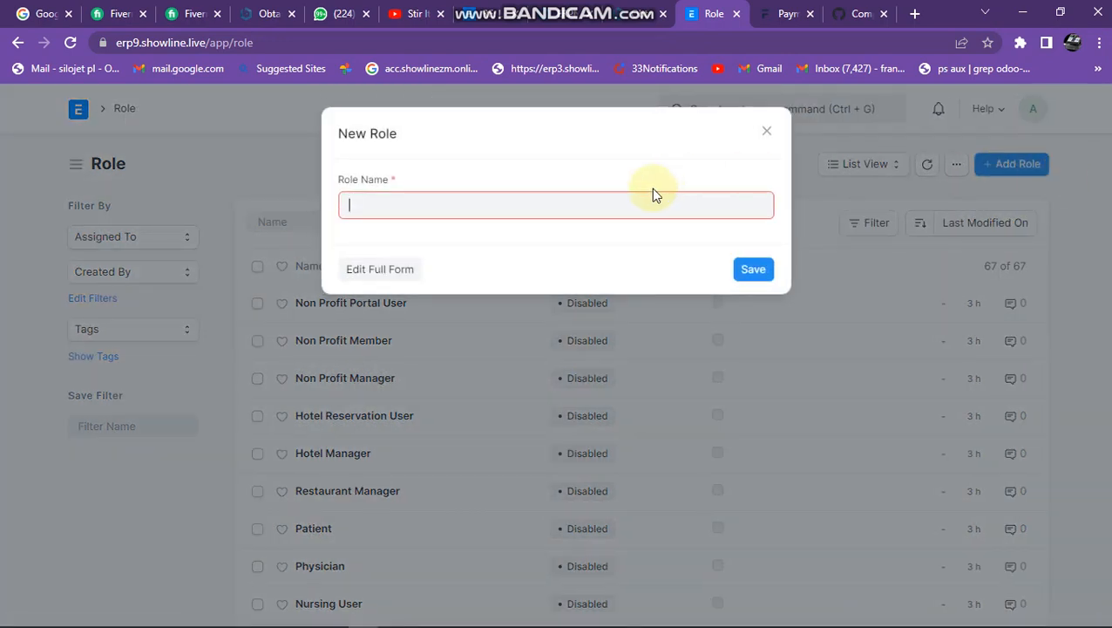
pyautogui.click(382, 272)
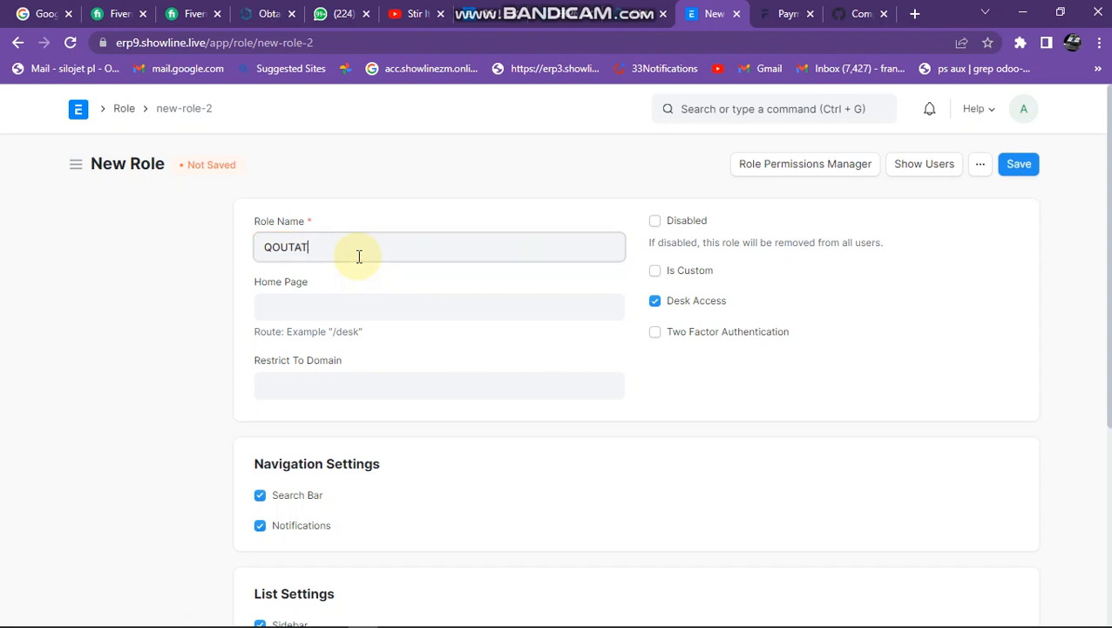
pyautogui.write('IONS ONLY')
pyautogui.scroll(-2, 366, 349)
pyautogui.scroll(-2, 367, 351)
pyautogui.scroll(4, 367, 492)
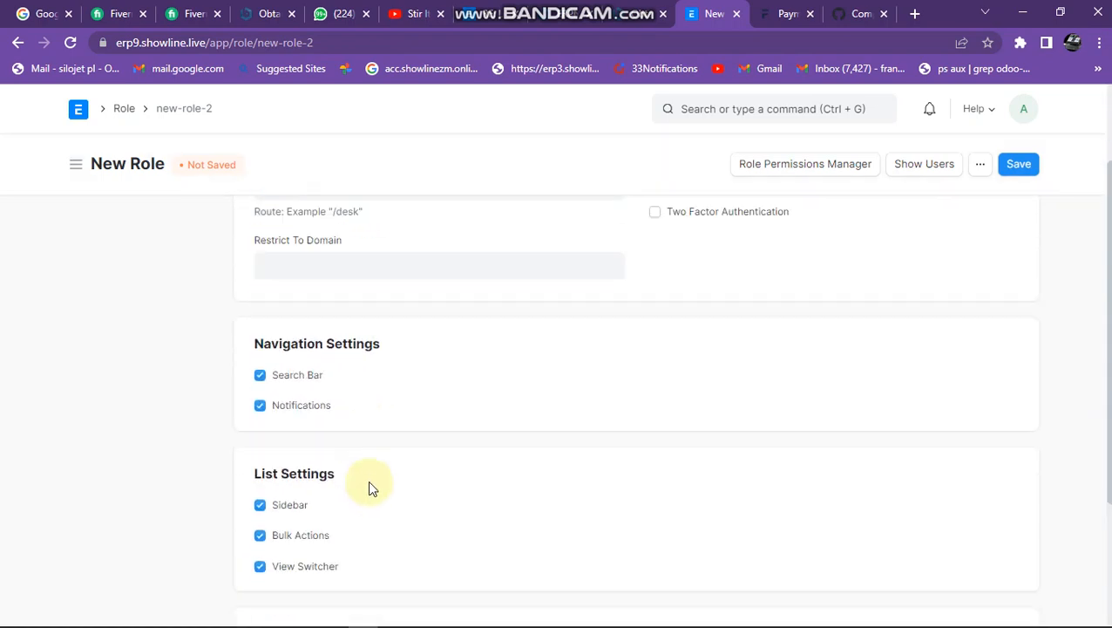
pyautogui.click(1027, 174)
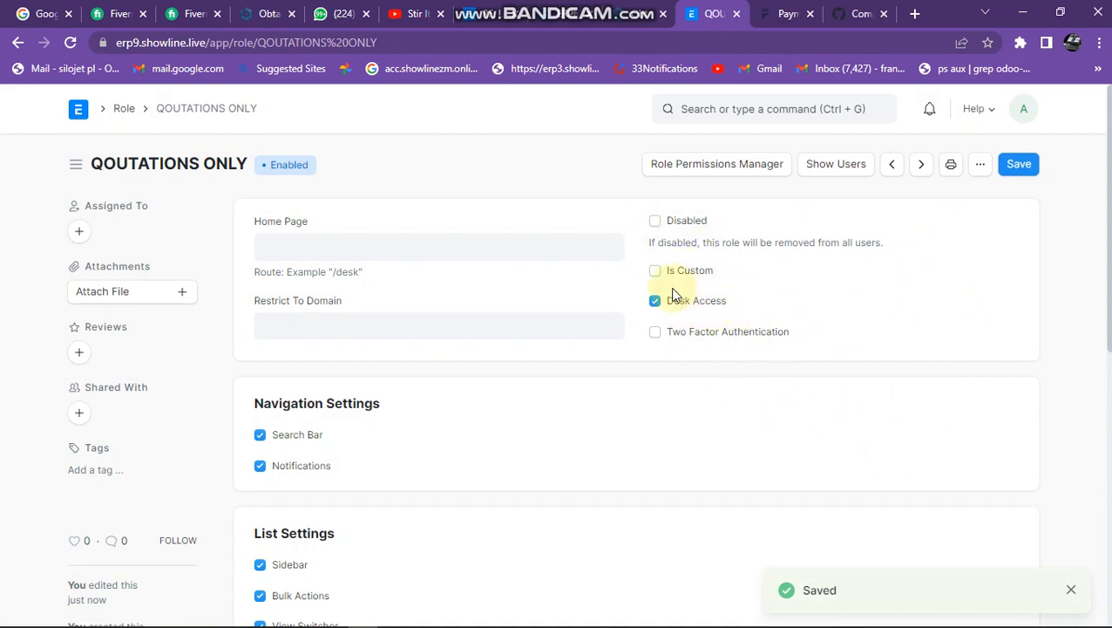
# Add a level 0 permission rule for the Quotation document type to the QOUTATIONS ONLY role in the Role Permissions Manager.
pyautogui.click(685, 170)
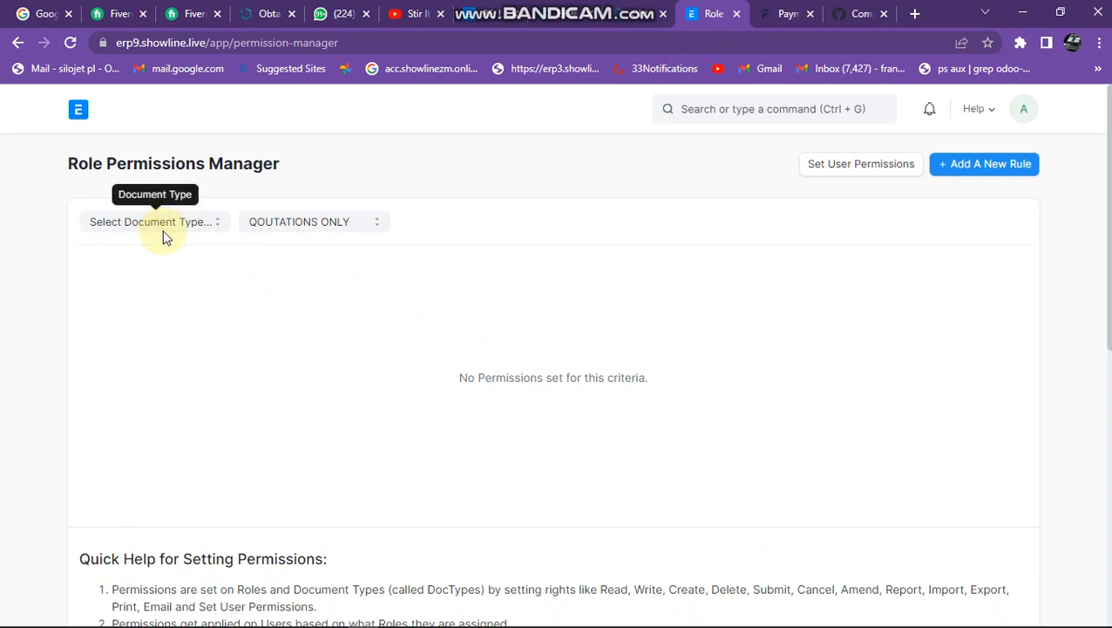
pyautogui.click(166, 226)
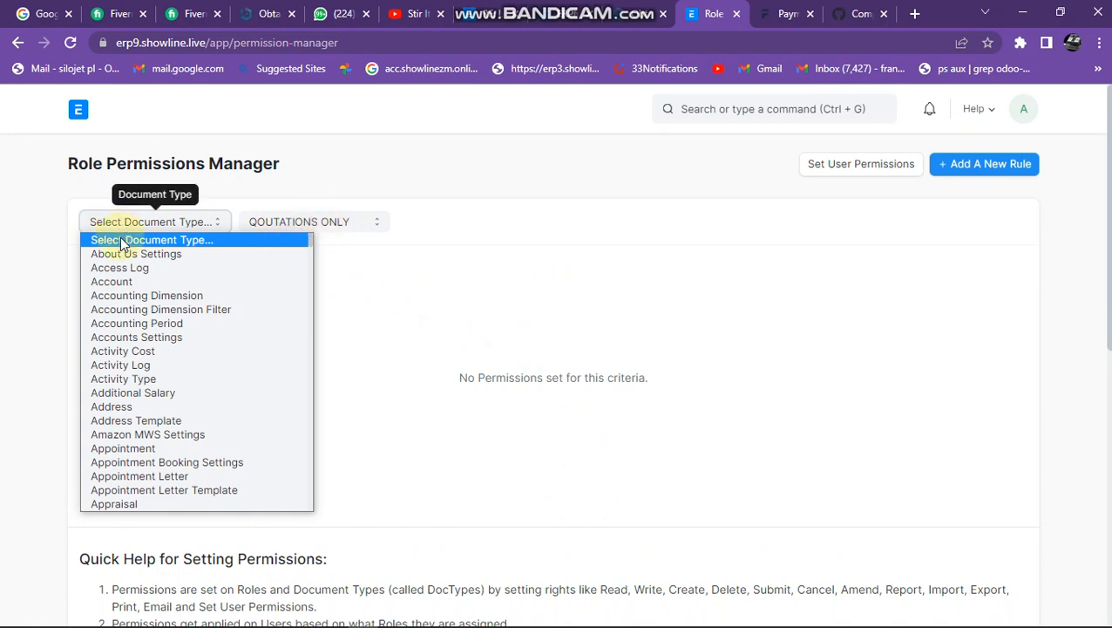
pyautogui.press('q')
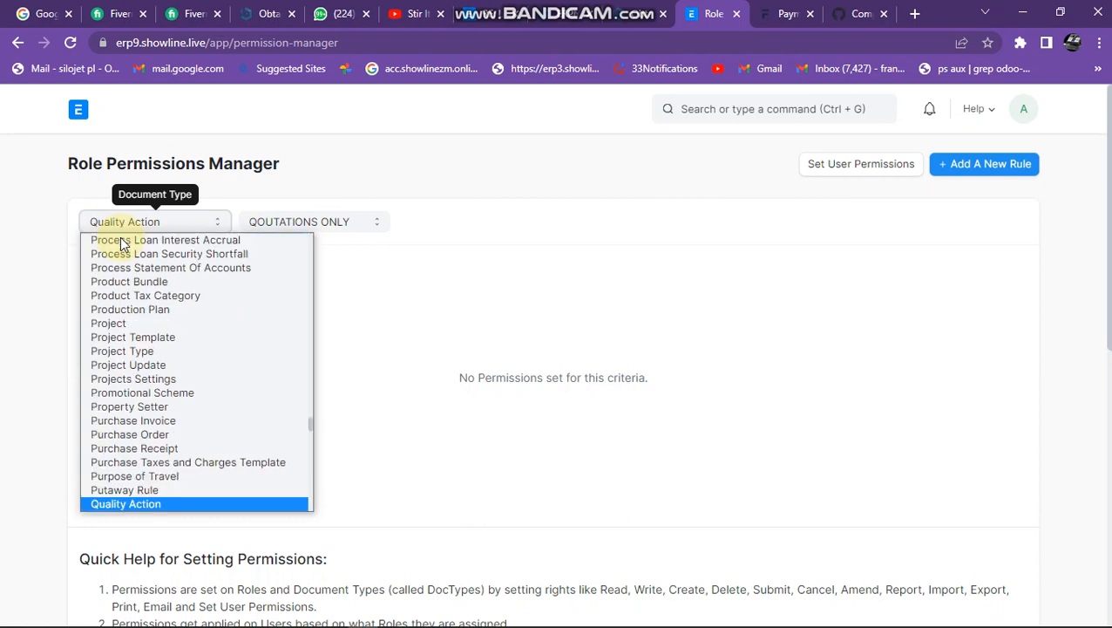
pyautogui.press('Down')
pyautogui.press('Down')
pyautogui.press('Down')
pyautogui.press('Down')
pyautogui.press('Down')
pyautogui.press('Down')
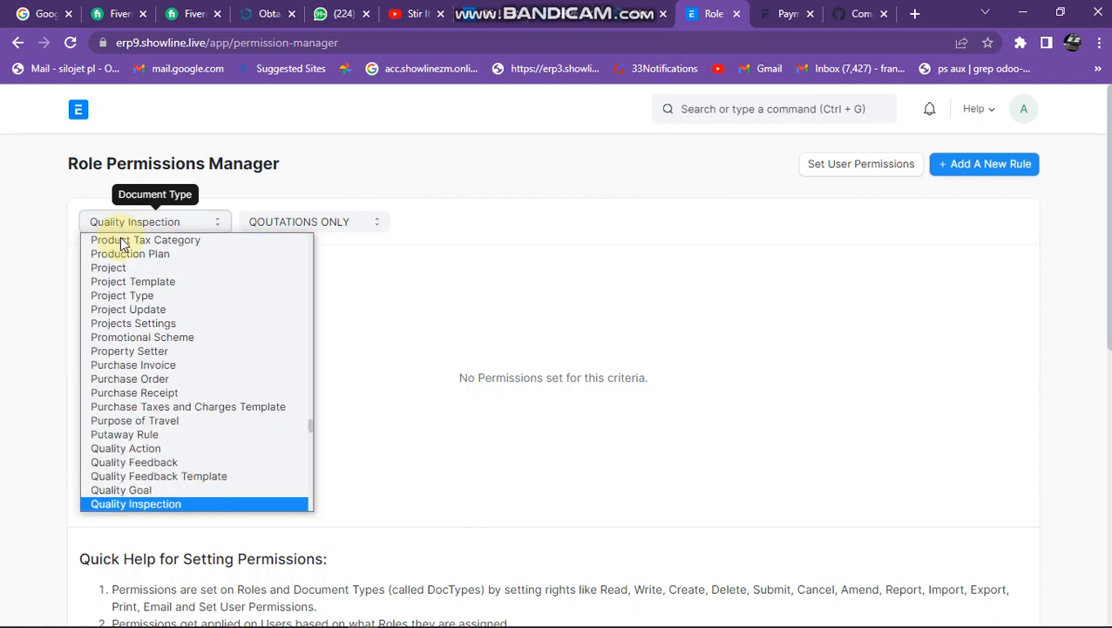
pyautogui.press('Down')
pyautogui.press('Down')
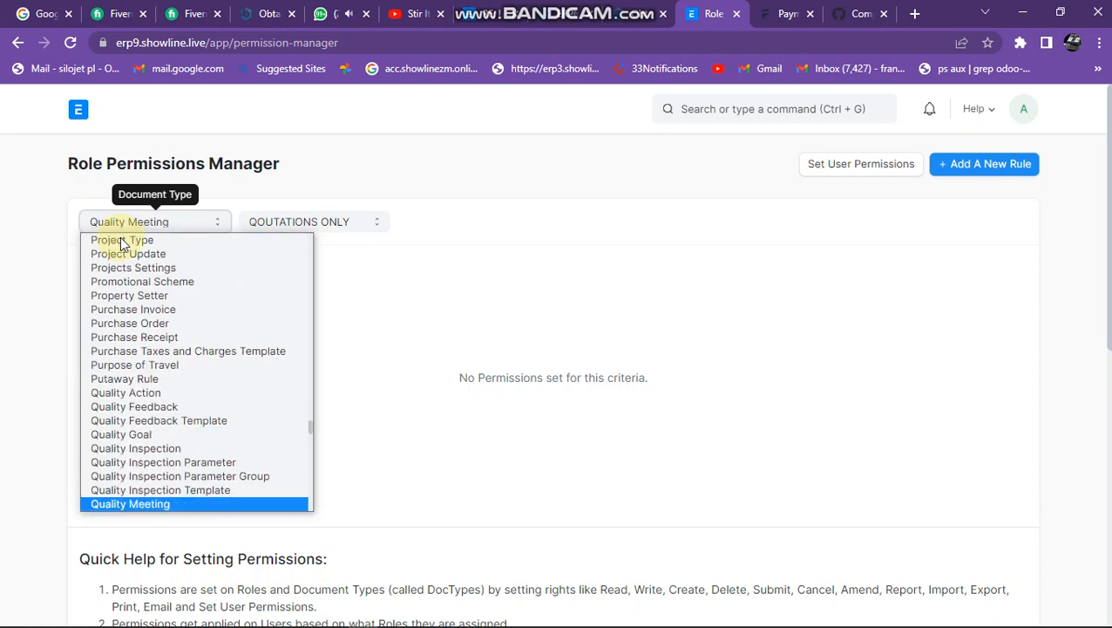
pyautogui.press('Down')
pyautogui.press('Down')
pyautogui.press('Down')
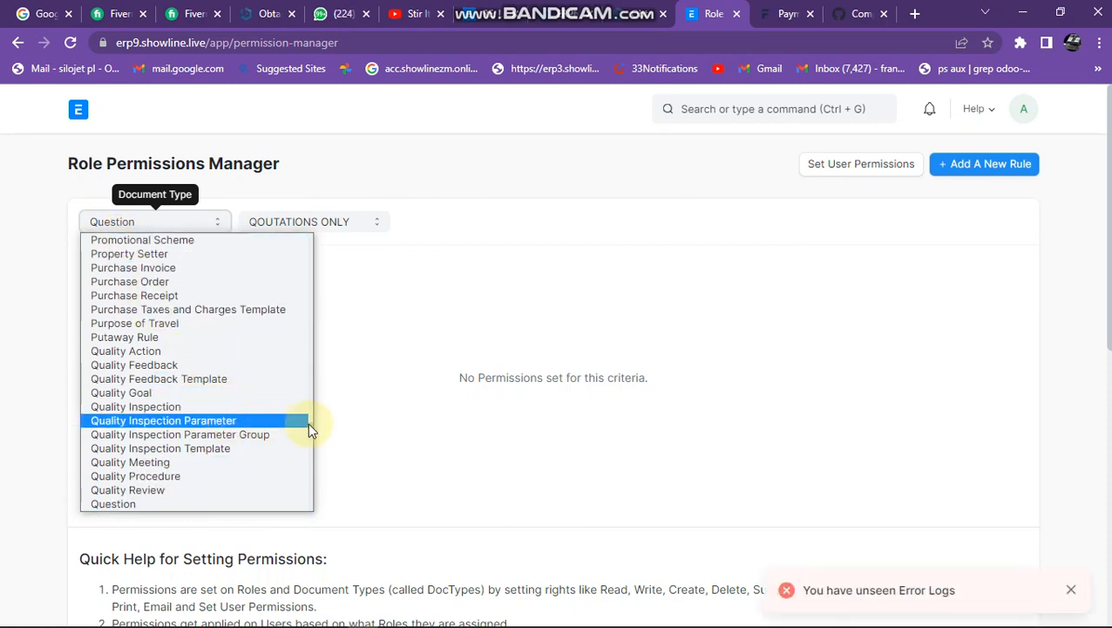
pyautogui.scroll(-3, 314, 434)
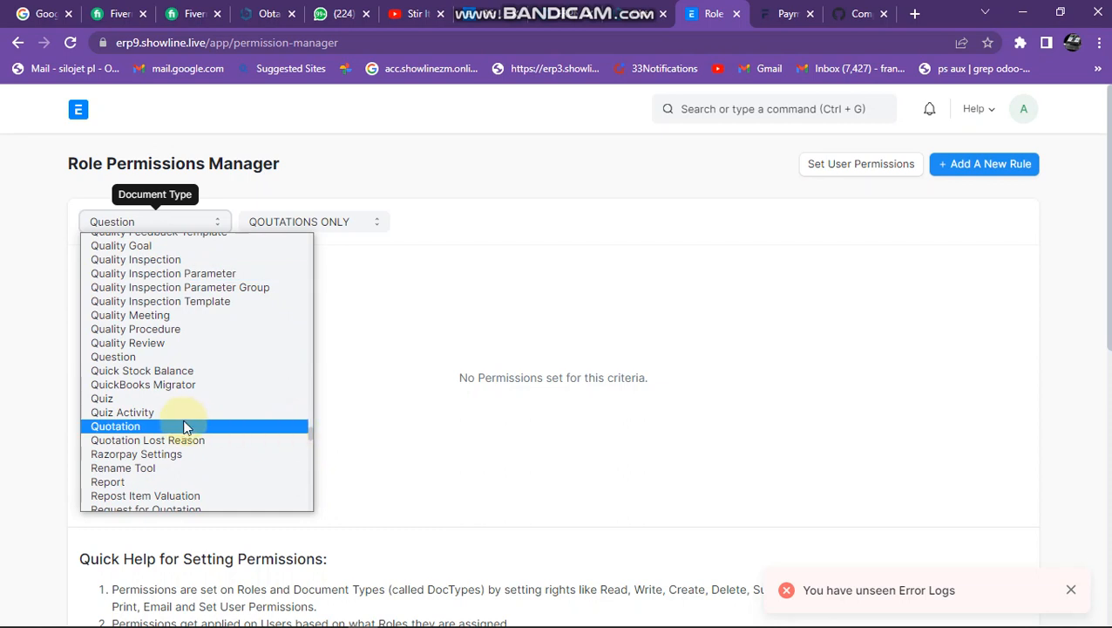
pyautogui.click(152, 427)
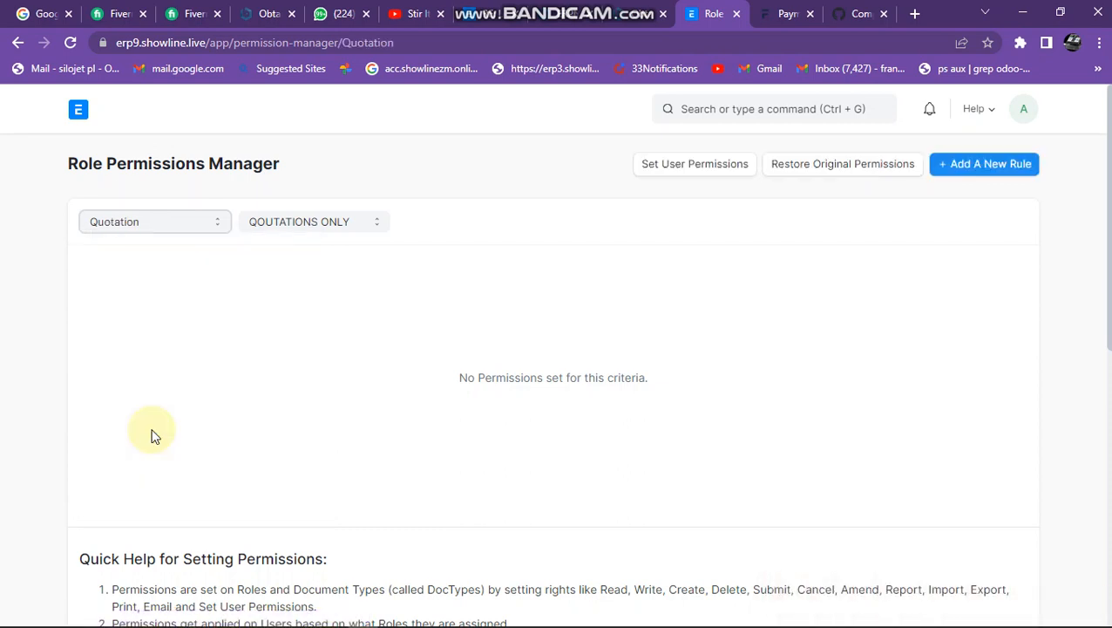
pyautogui.click(996, 168)
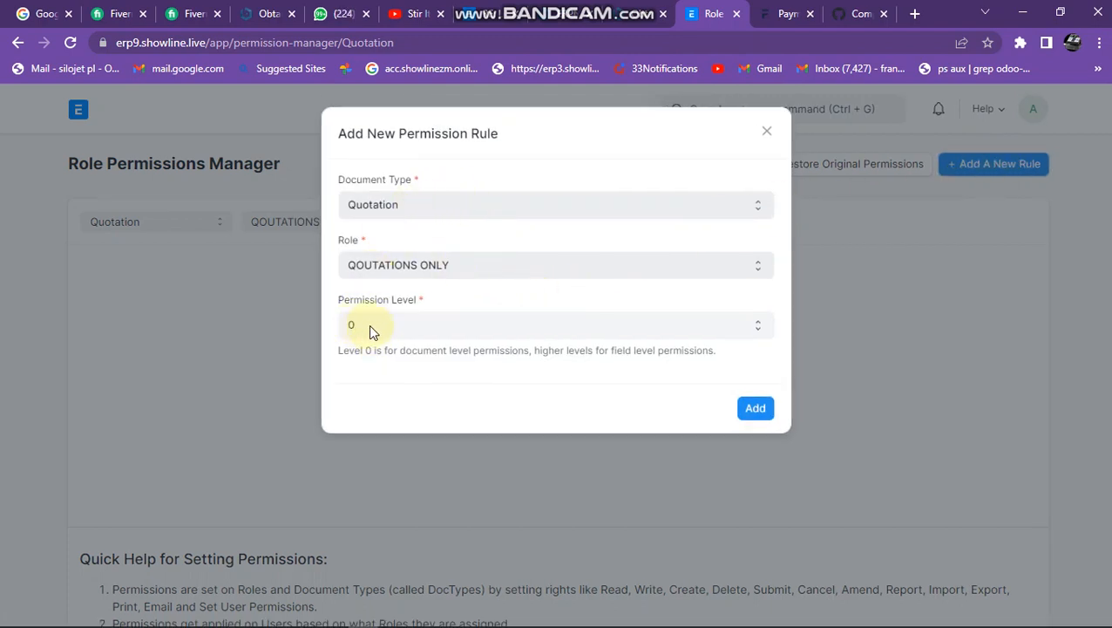
pyautogui.click(753, 409)
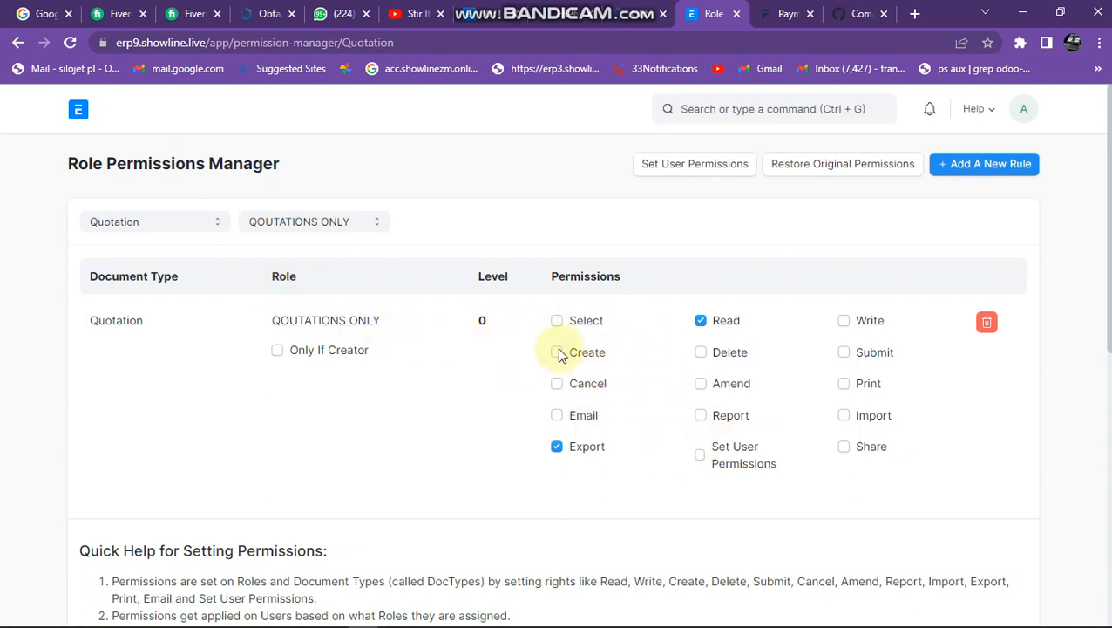
# Grant the QOUTATIONS ONLY role the Select, Create, Email, Report, Write, Print and Share permissions on Quotation.
pyautogui.click(557, 322)
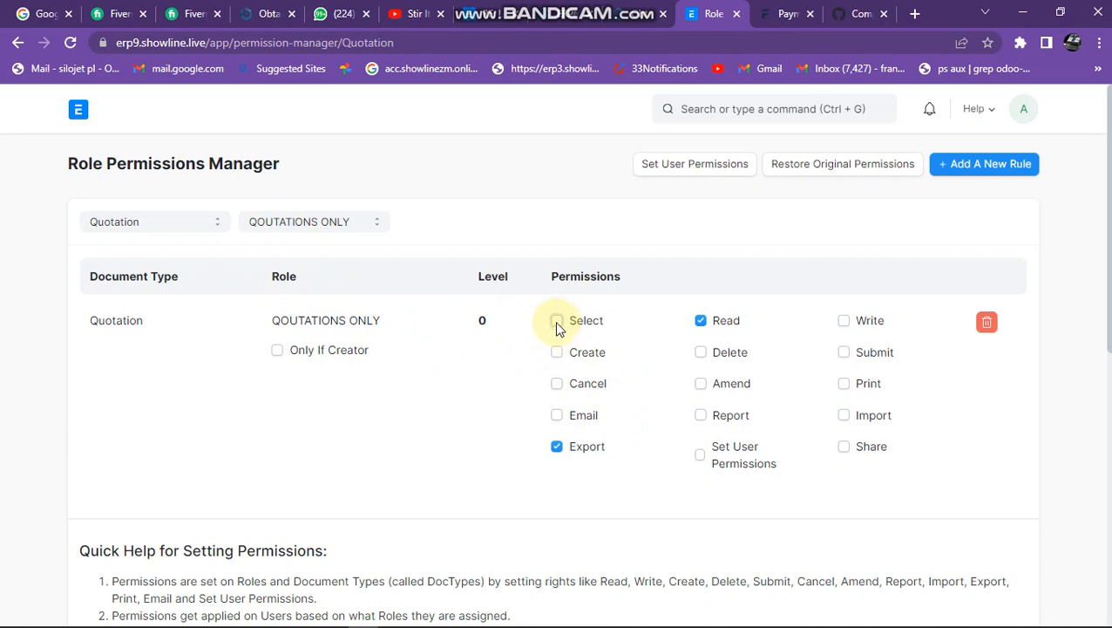
pyautogui.click(557, 353)
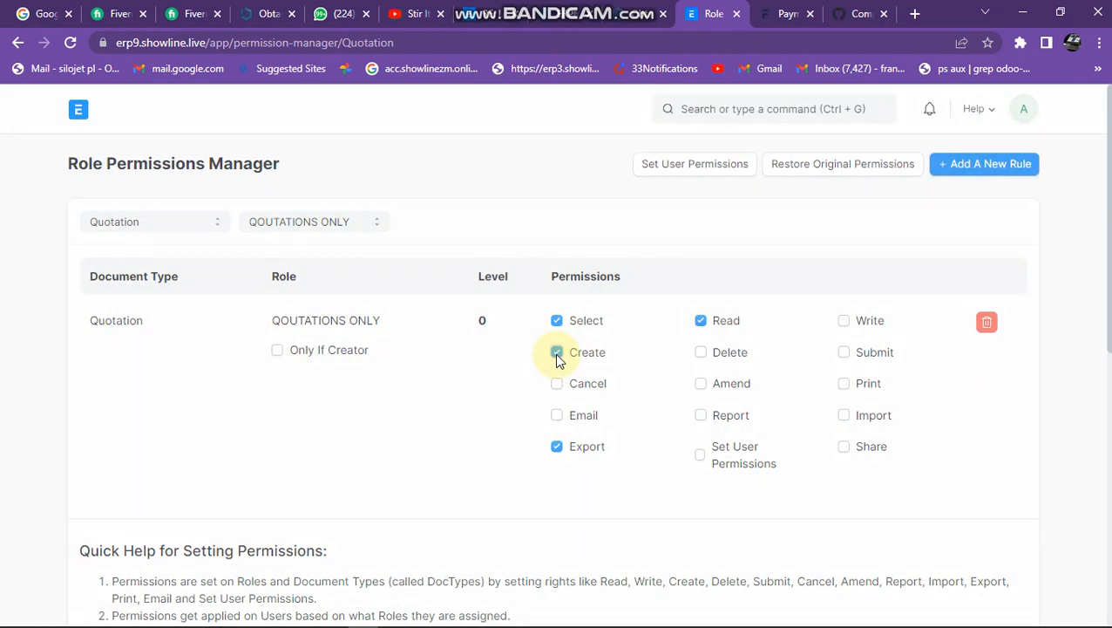
pyautogui.click(557, 416)
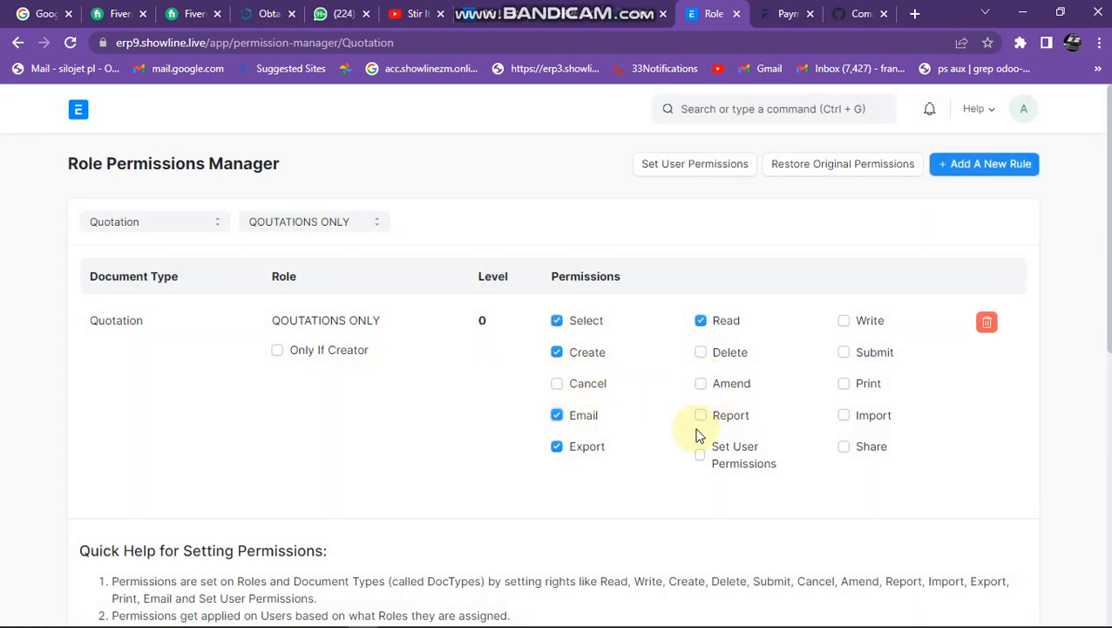
pyautogui.click(701, 416)
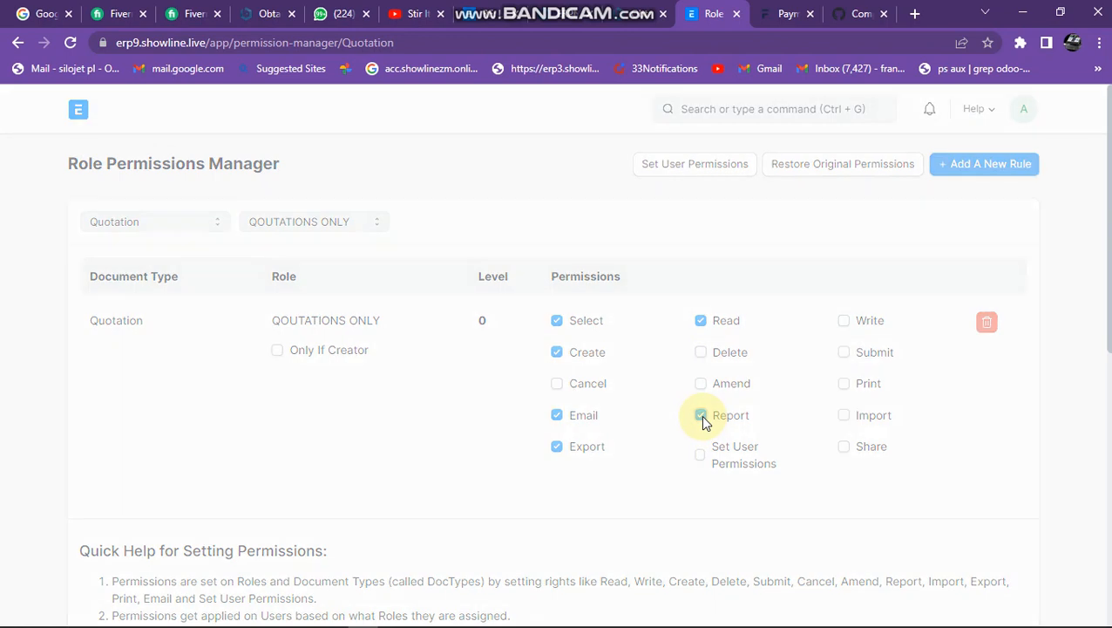
pyautogui.click(844, 321)
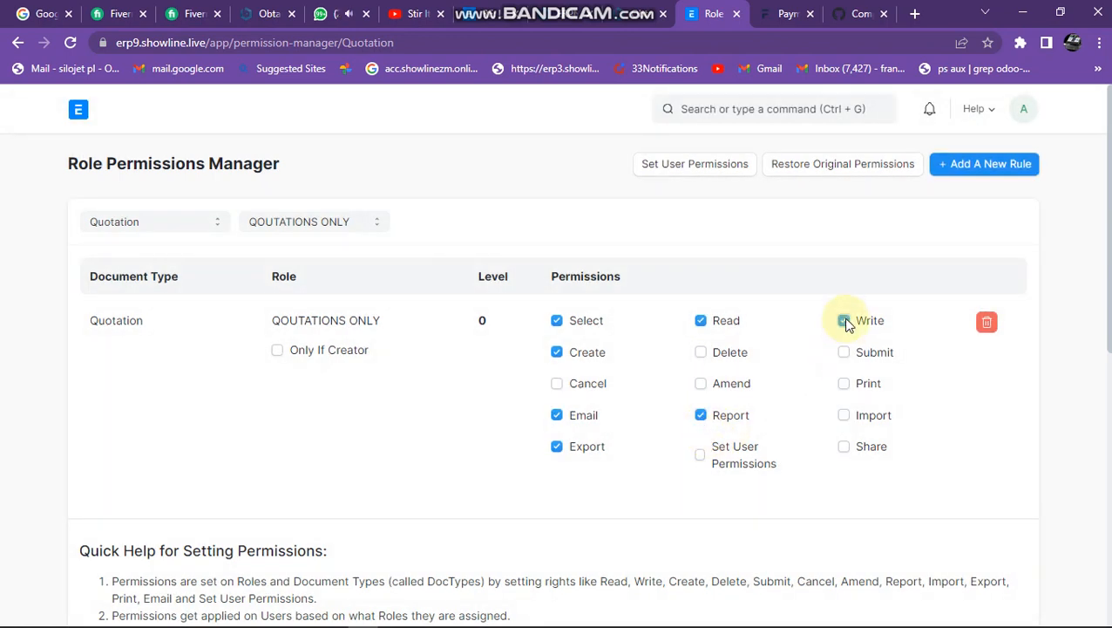
pyautogui.click(844, 385)
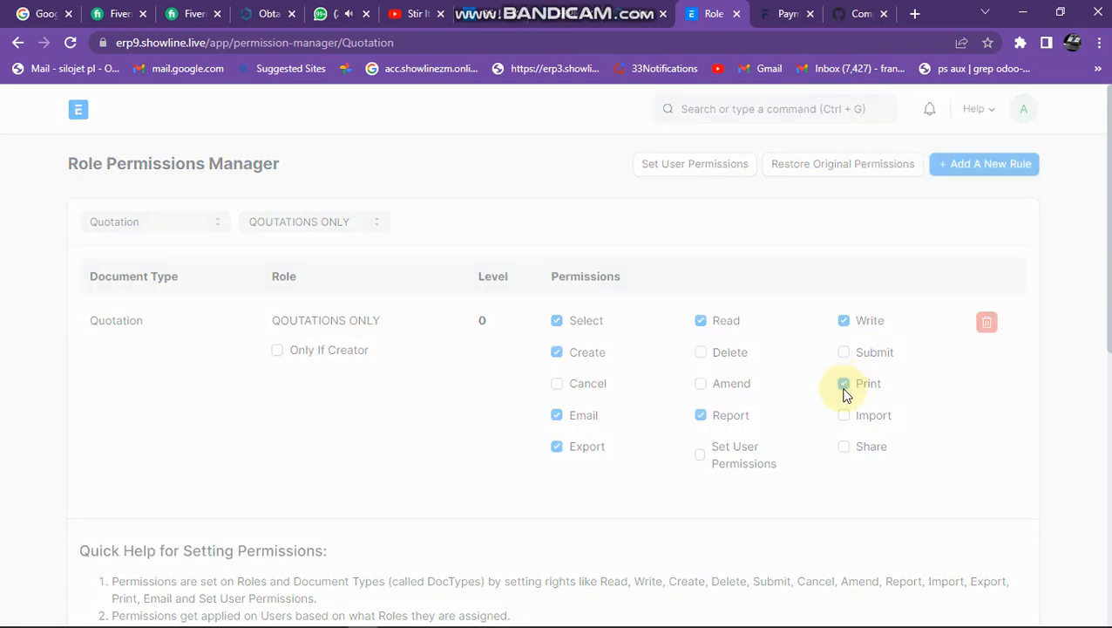
pyautogui.click(844, 447)
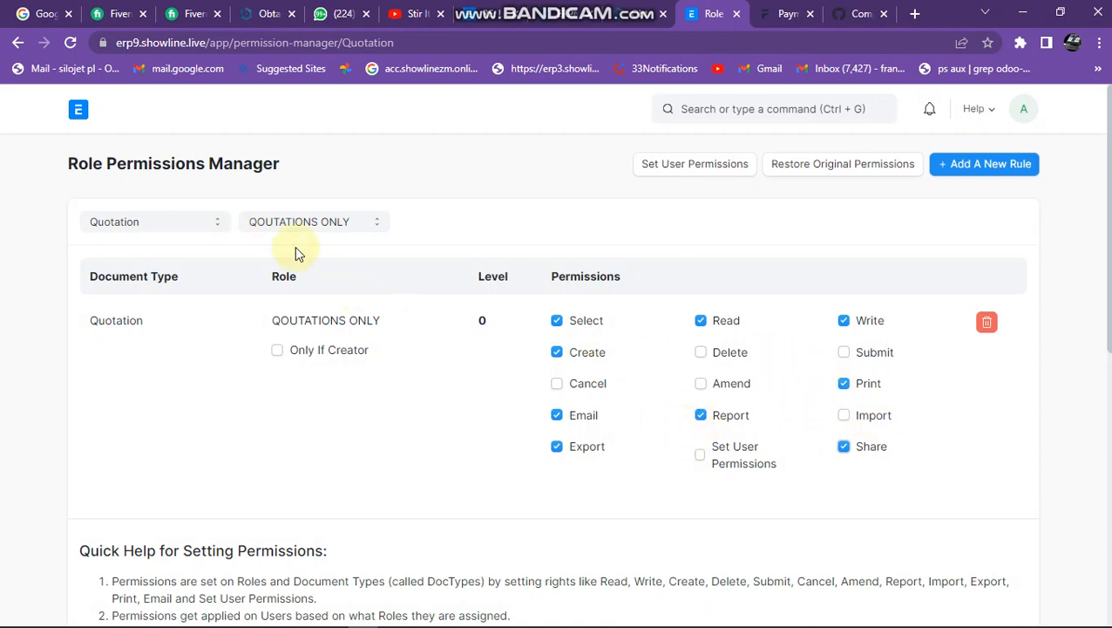
pyautogui.click(988, 172)
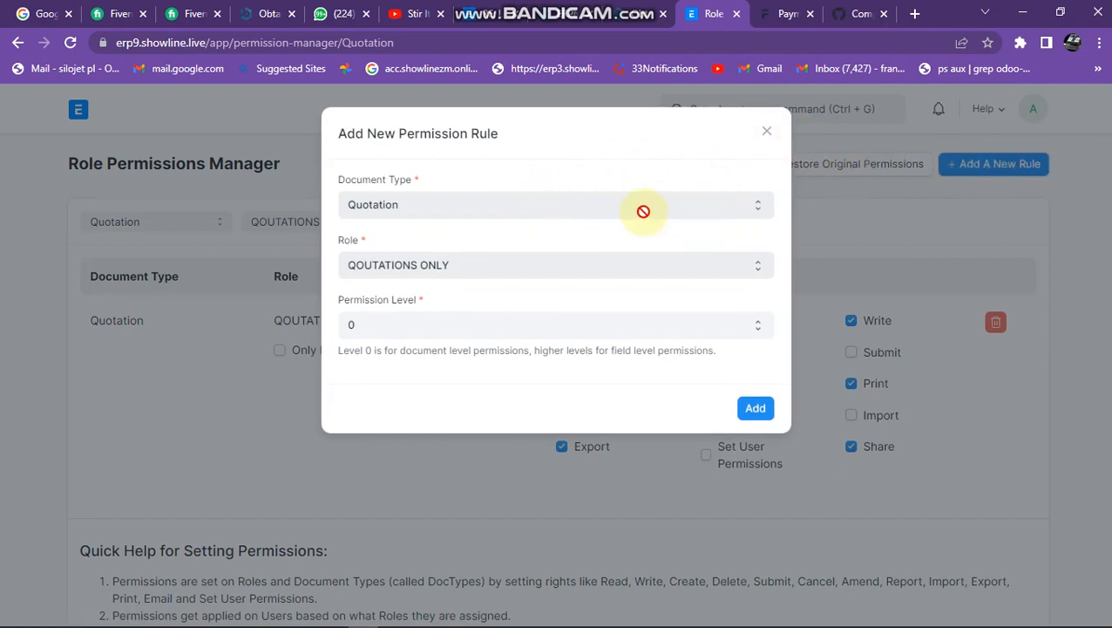
pyautogui.click(767, 133)
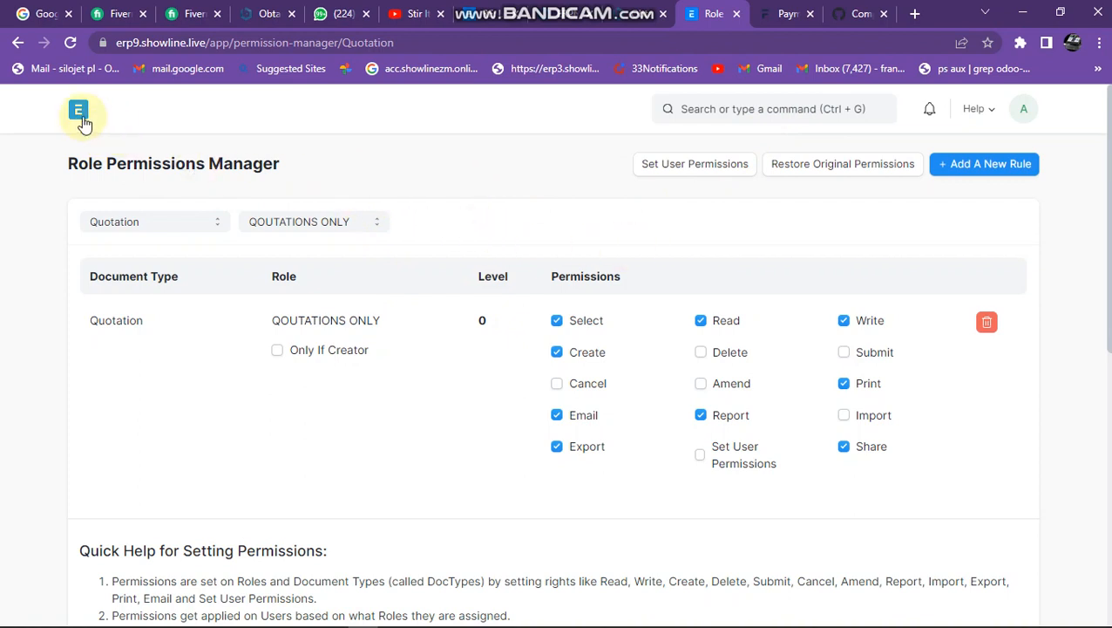
# Reload the Role Permissions Manager and review the Quotation permission rules of all roles, including QOUTATIONS ONLY.
pyautogui.click(70, 43)
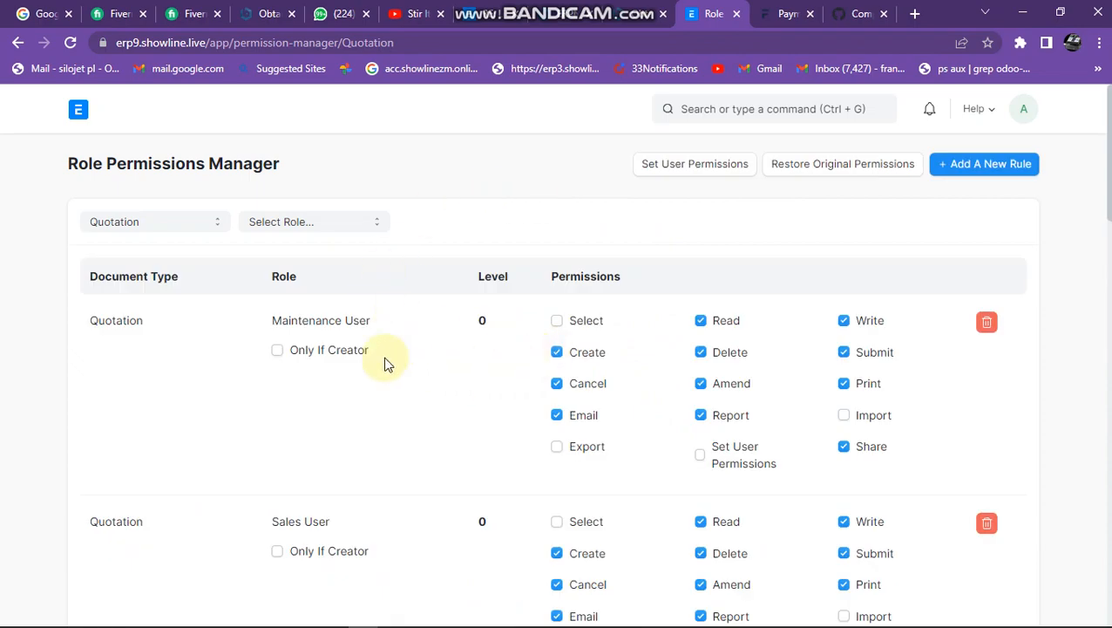
pyautogui.scroll(-5, 798, 371)
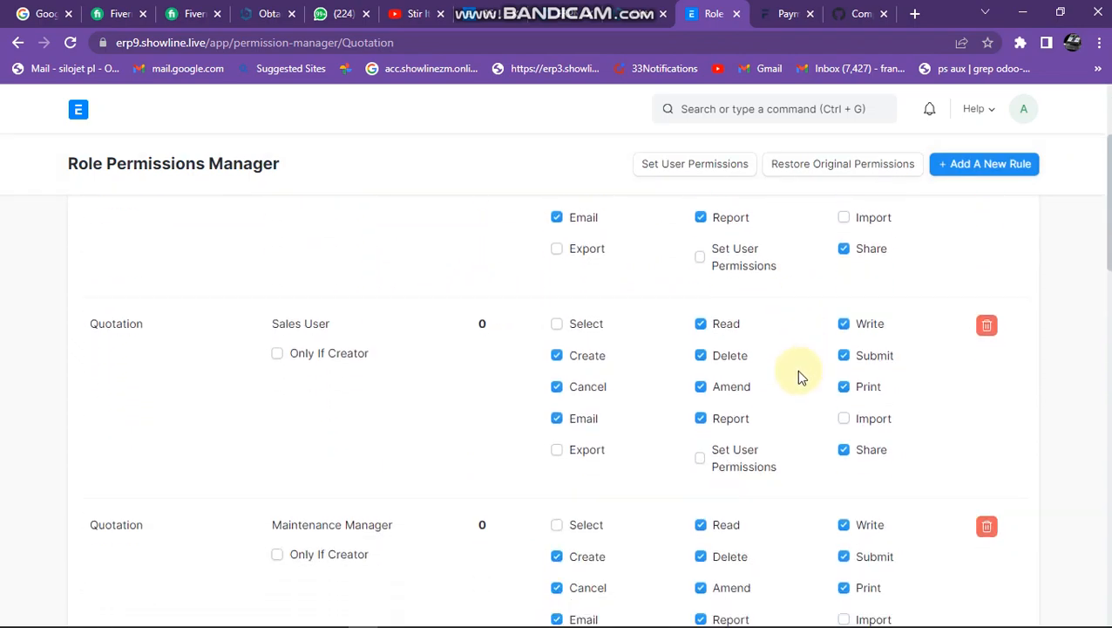
pyautogui.scroll(5, 787, 422)
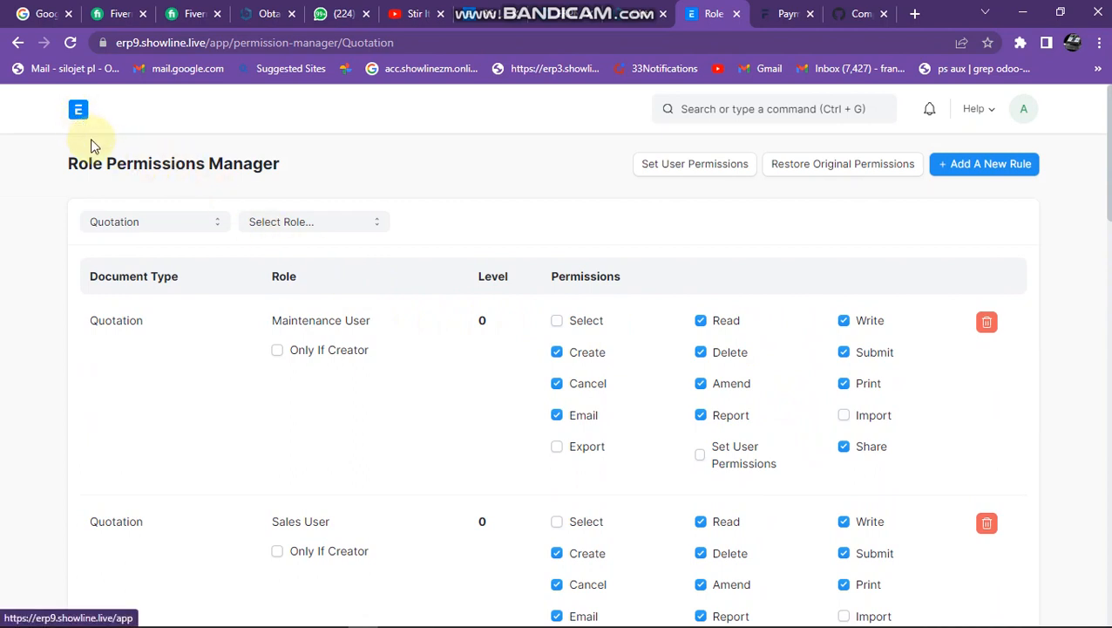
pyautogui.scroll(-1, 329, 388)
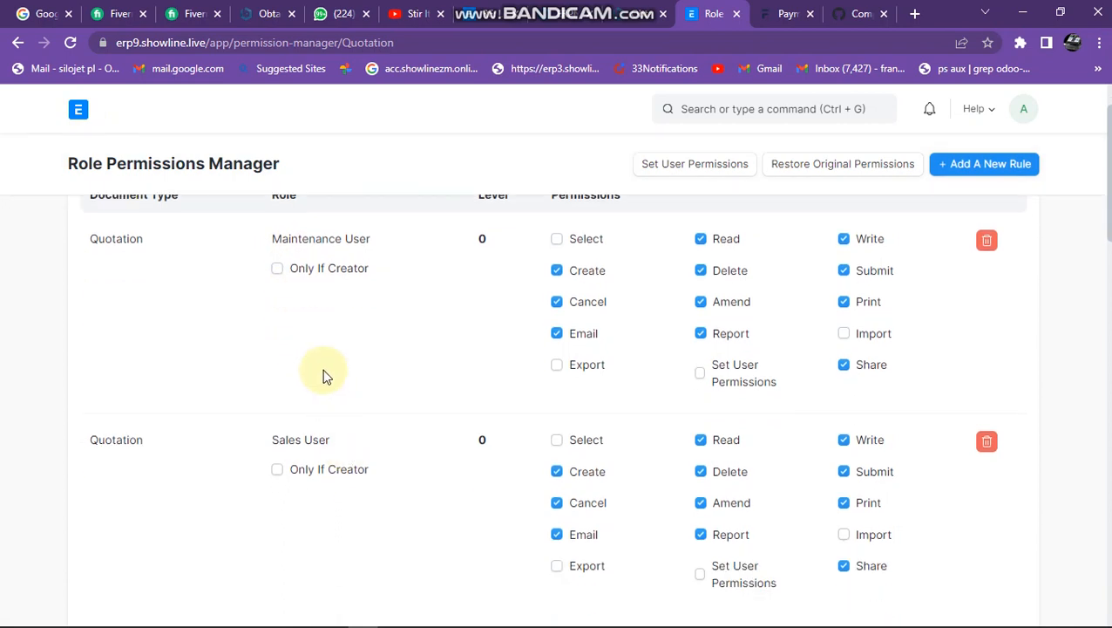
pyautogui.scroll(-1, 374, 434)
pyautogui.scroll(-2, 374, 440)
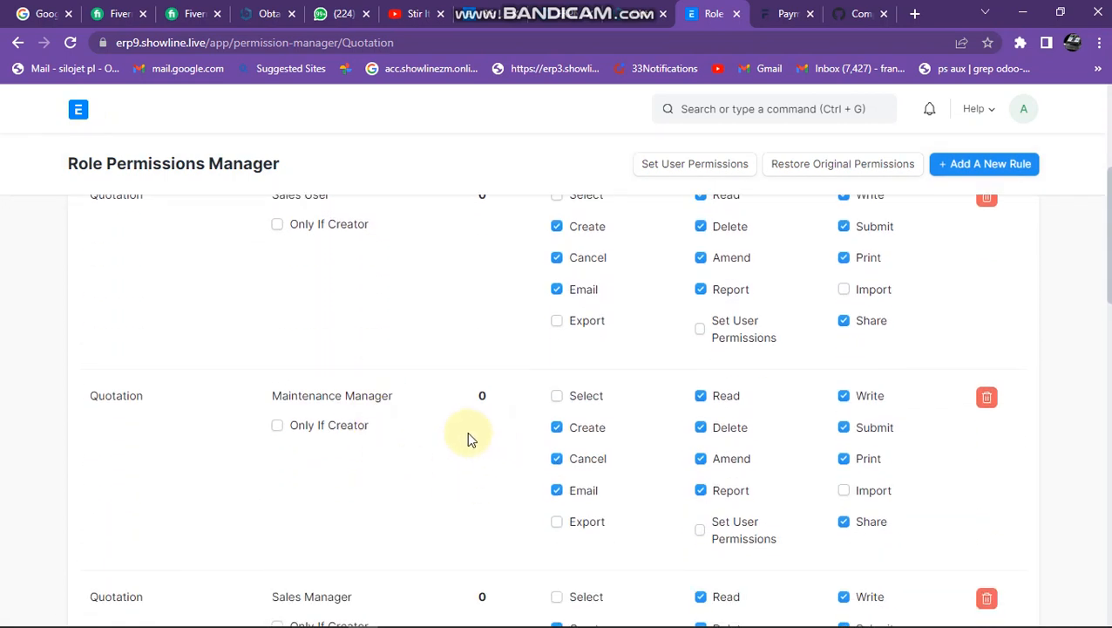
pyautogui.scroll(-6, 401, 449)
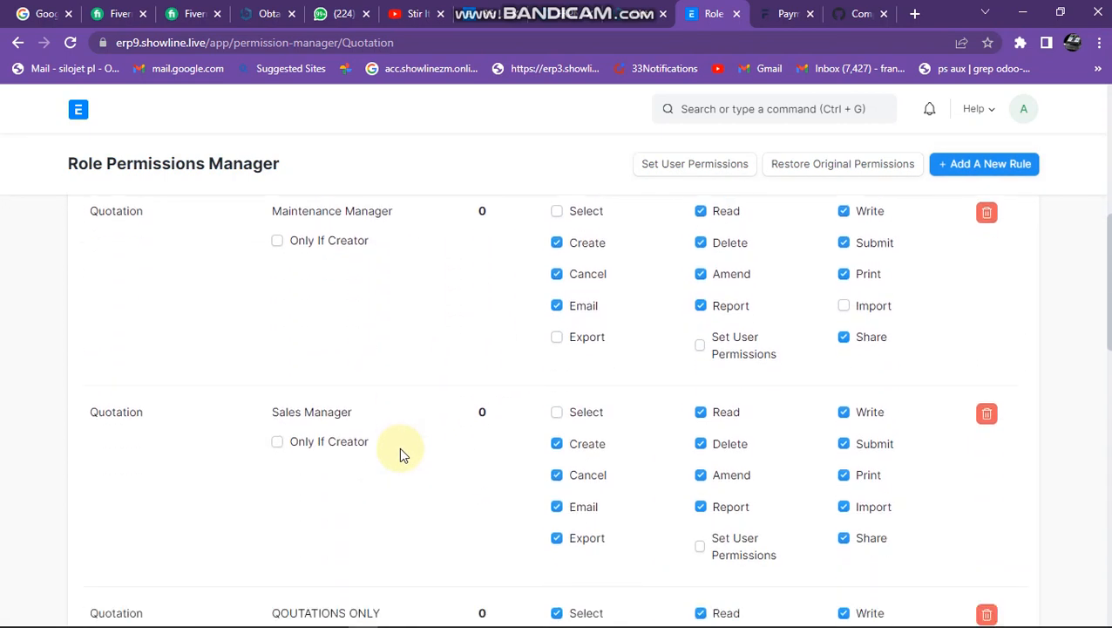
pyautogui.scroll(-3, 399, 452)
pyautogui.scroll(3, 399, 452)
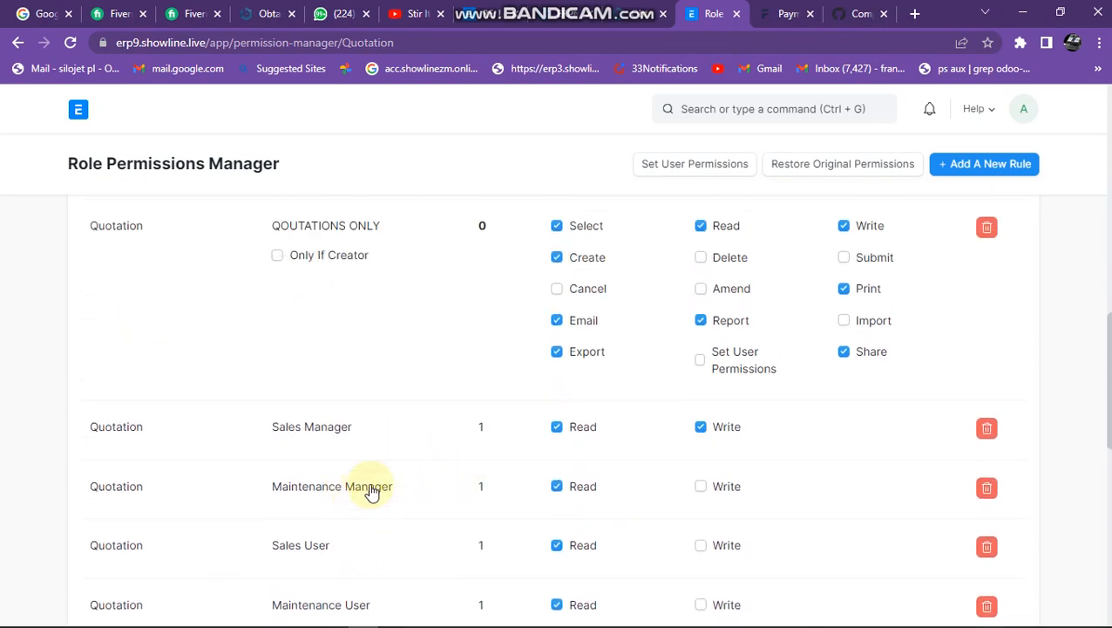
pyautogui.scroll(6, 318, 442)
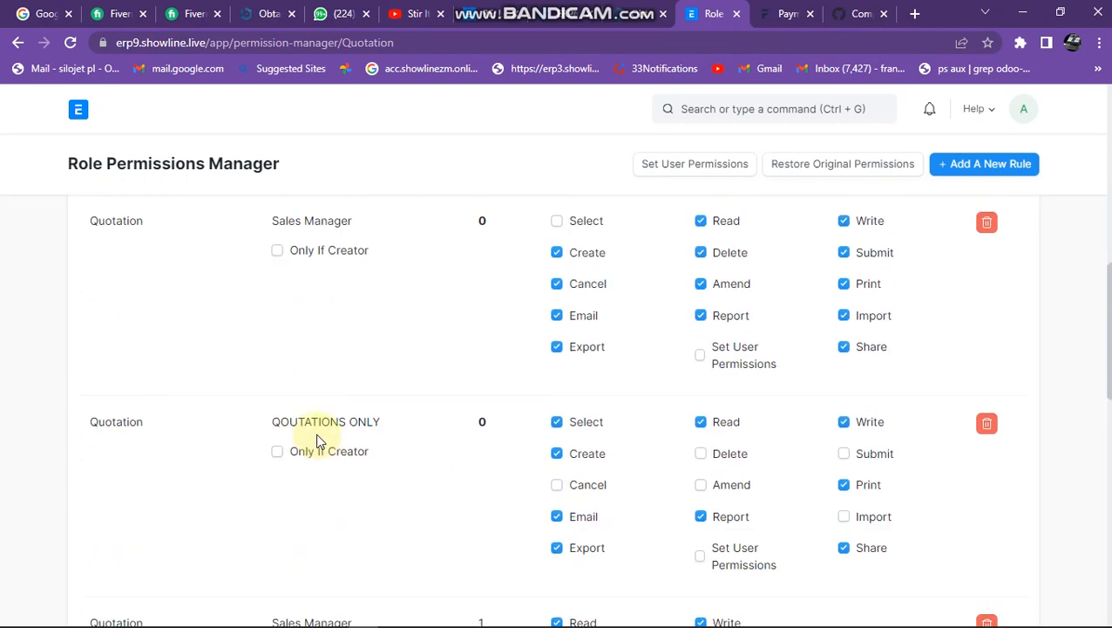
# Open the QOUTATIONS ONLY role from the role list and go to its Role Permissions Manager.
pyautogui.click(80, 115)
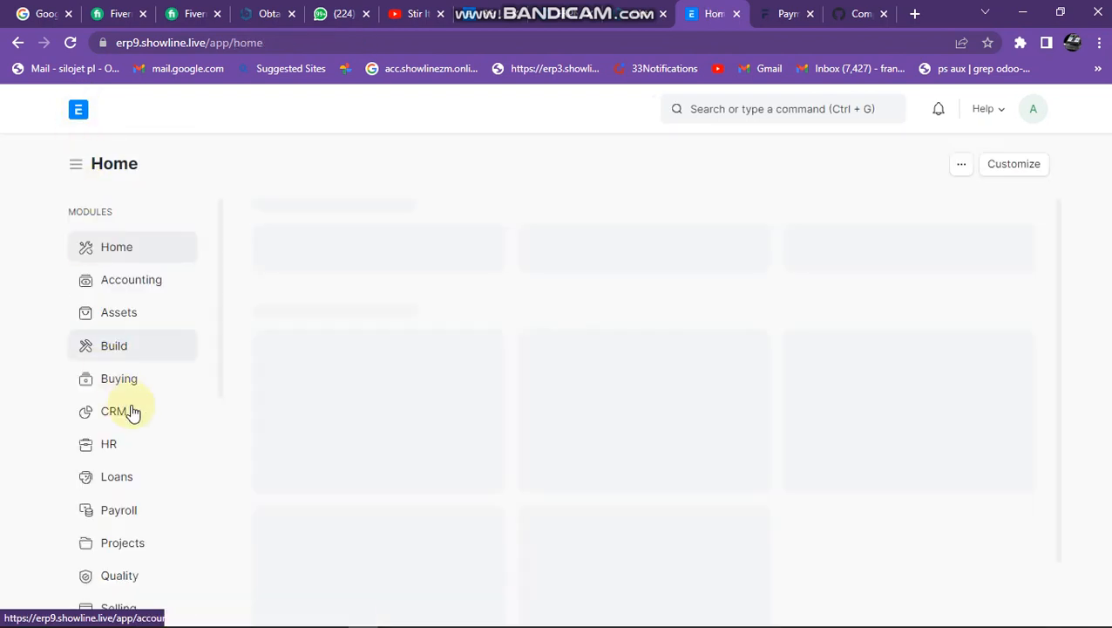
pyautogui.scroll(-5, 154, 576)
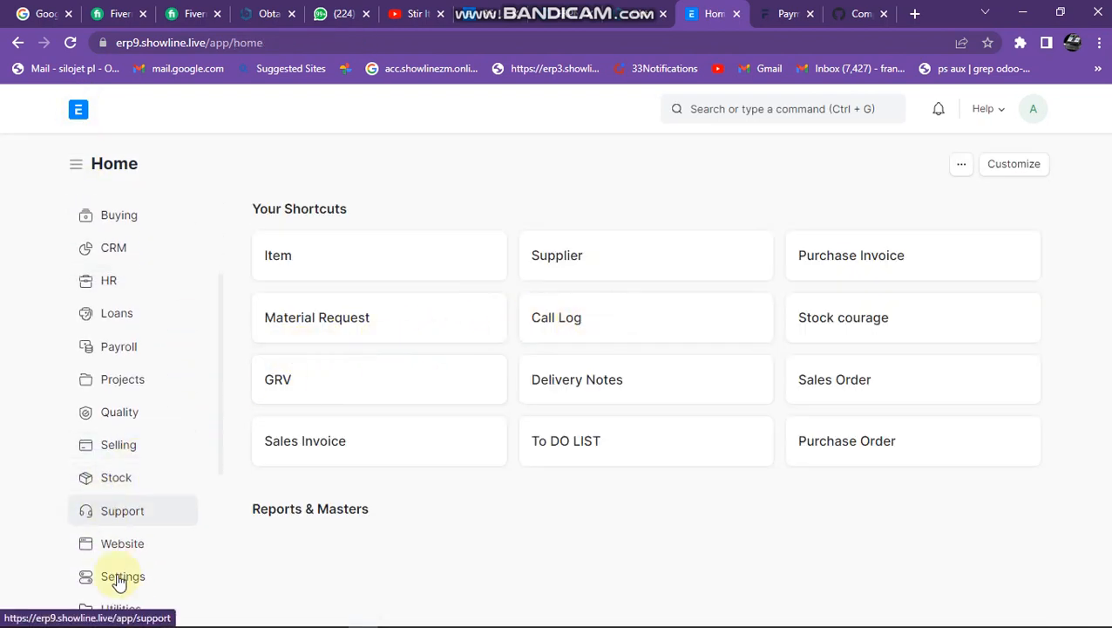
pyautogui.scroll(-2, 133, 572)
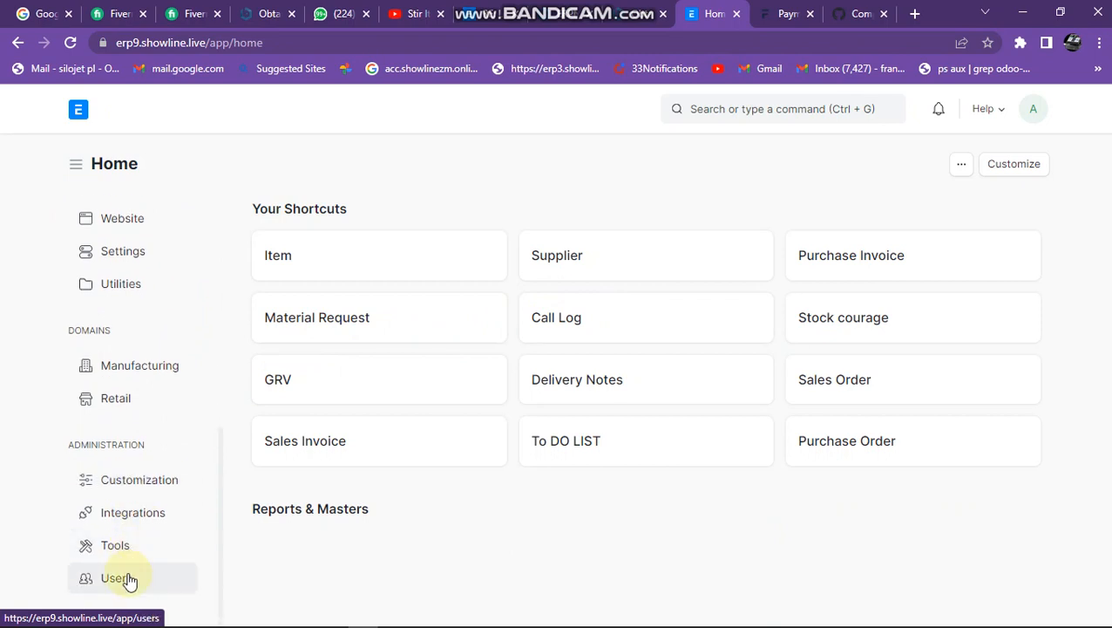
pyautogui.click(95, 580)
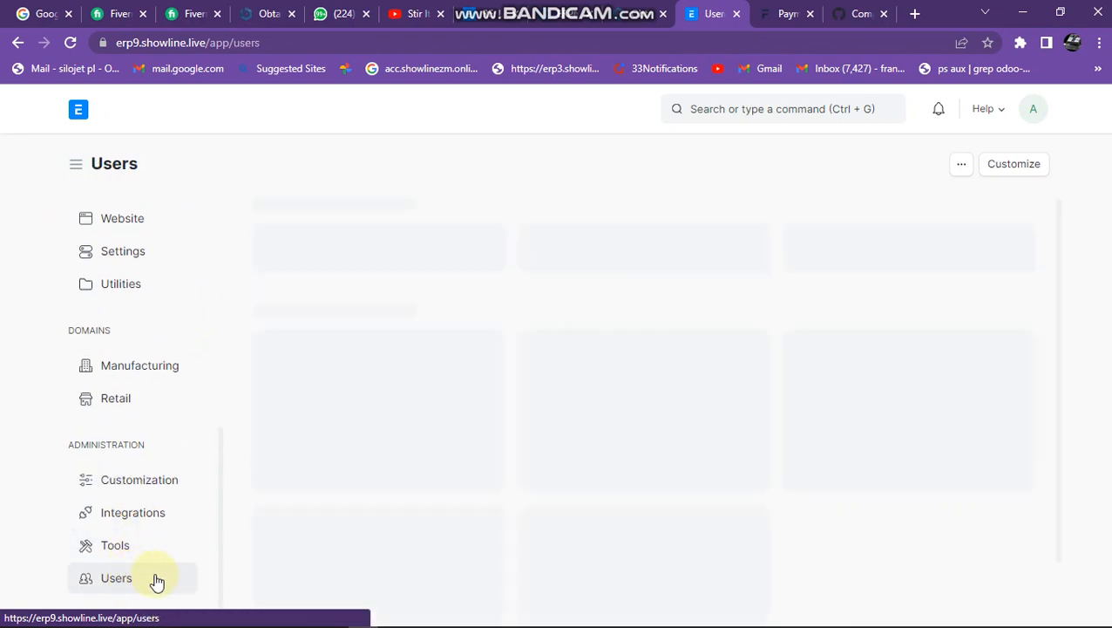
pyautogui.click(588, 251)
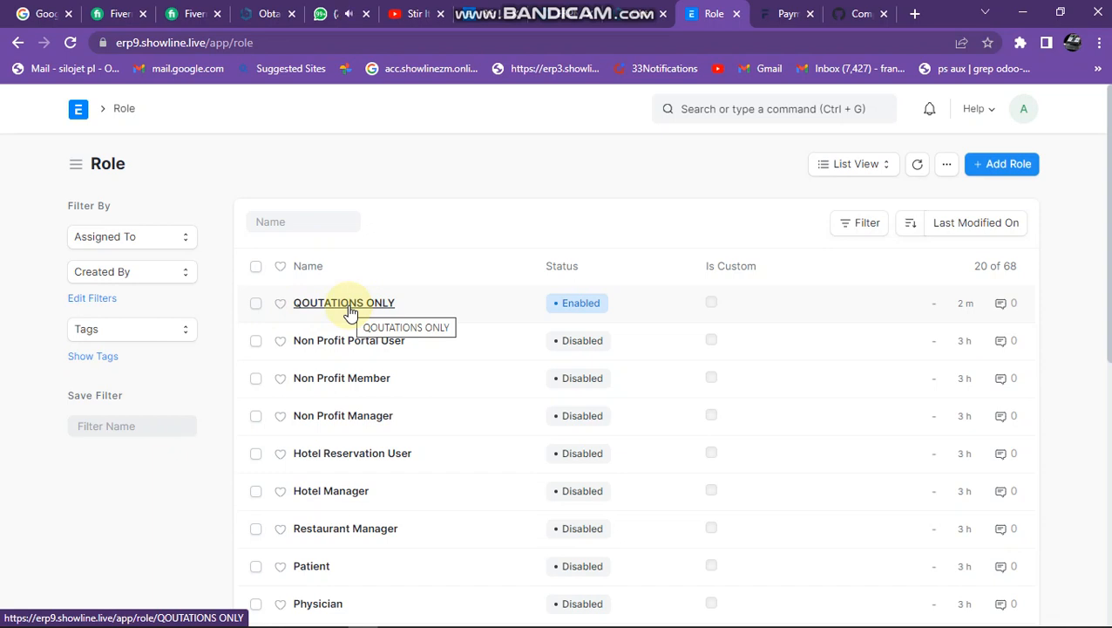
pyautogui.click(347, 304)
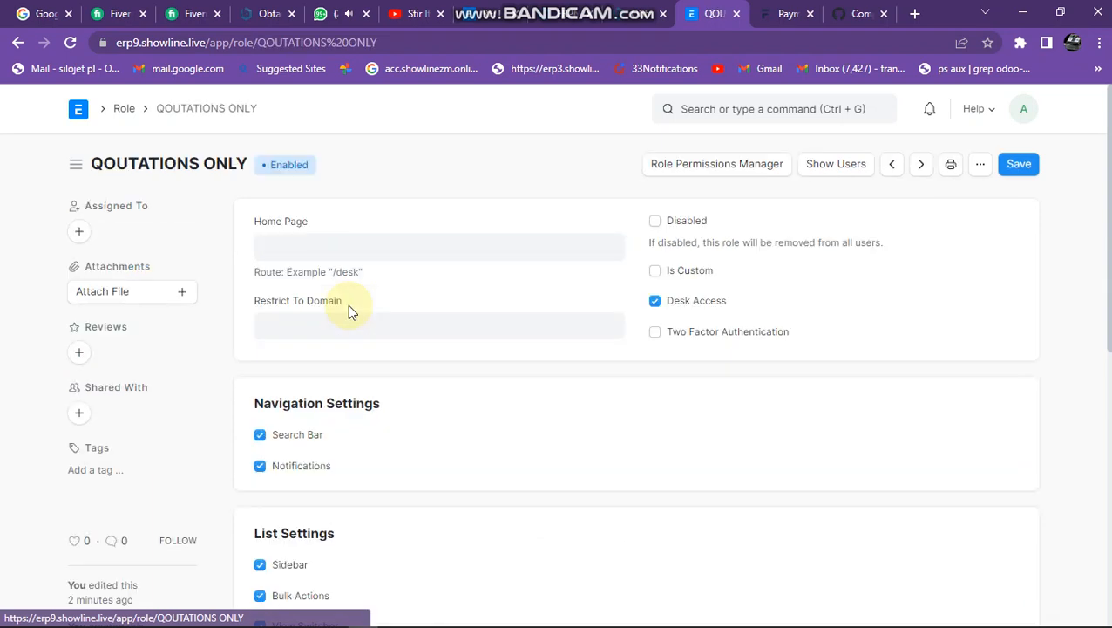
pyautogui.click(716, 166)
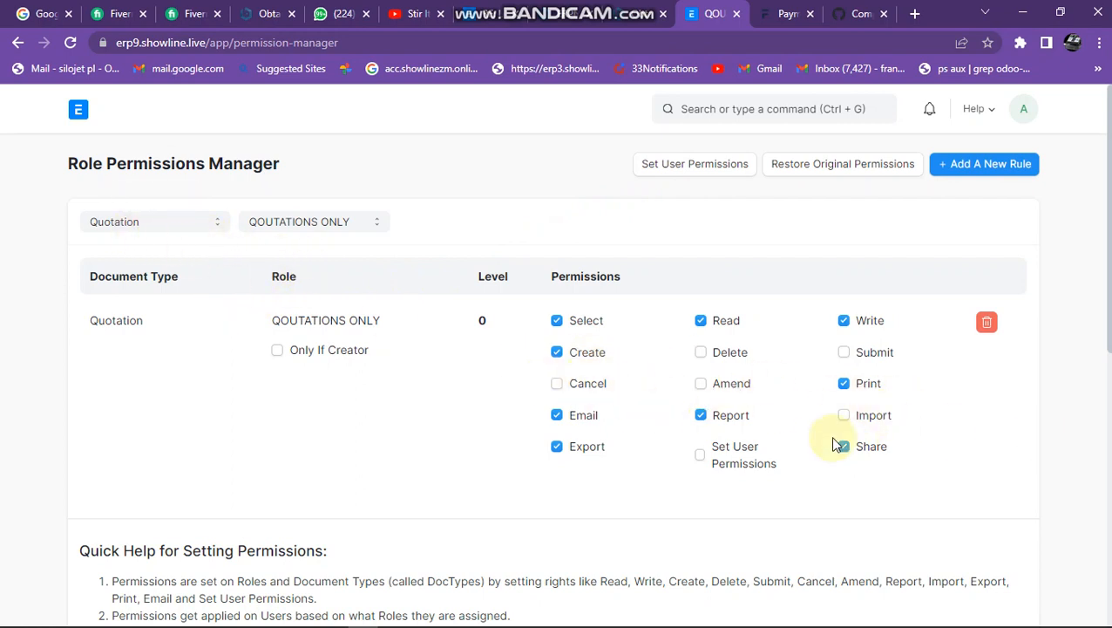
# Add a level 0 permission rule for the Customer document type to the QOUTATIONS ONLY role.
pyautogui.click(108, 225)
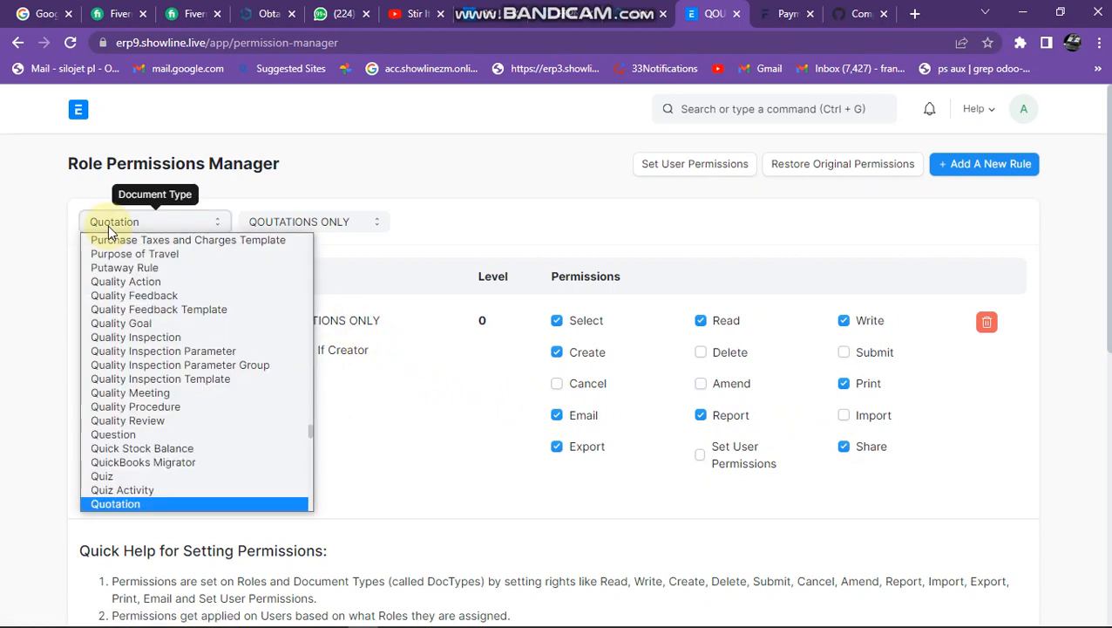
pyautogui.press('c')
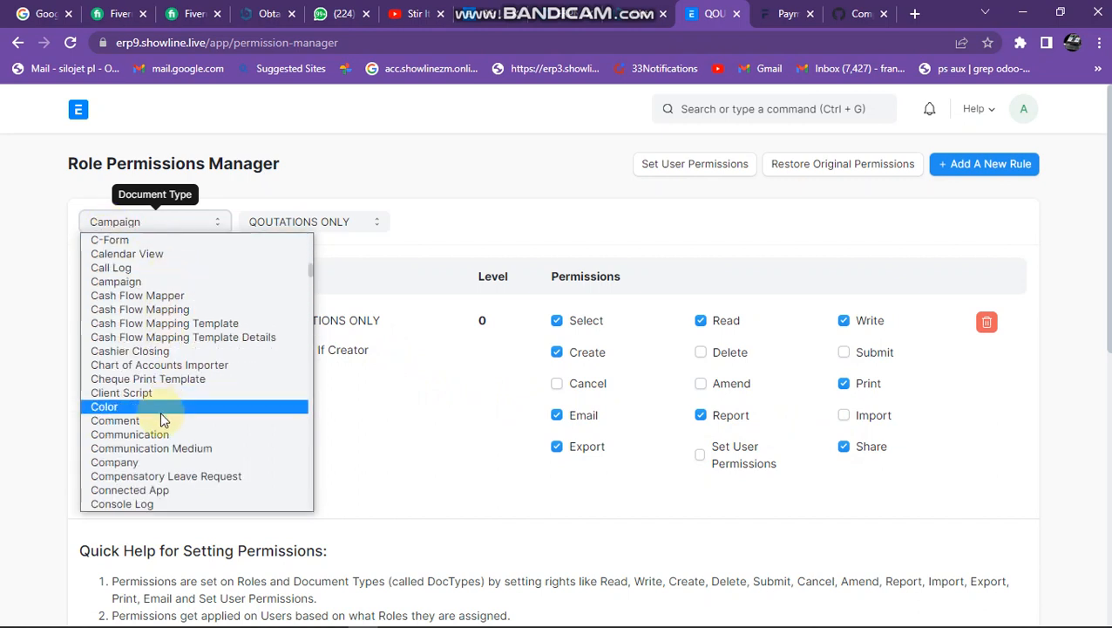
pyautogui.scroll(-4, 160, 412)
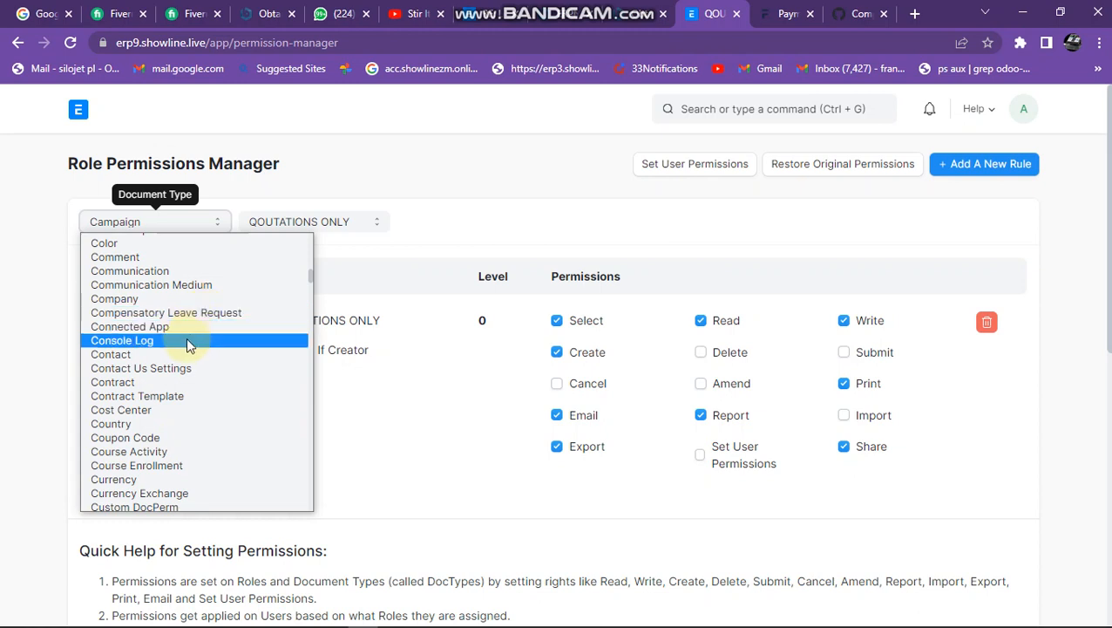
pyautogui.scroll(-4, 184, 347)
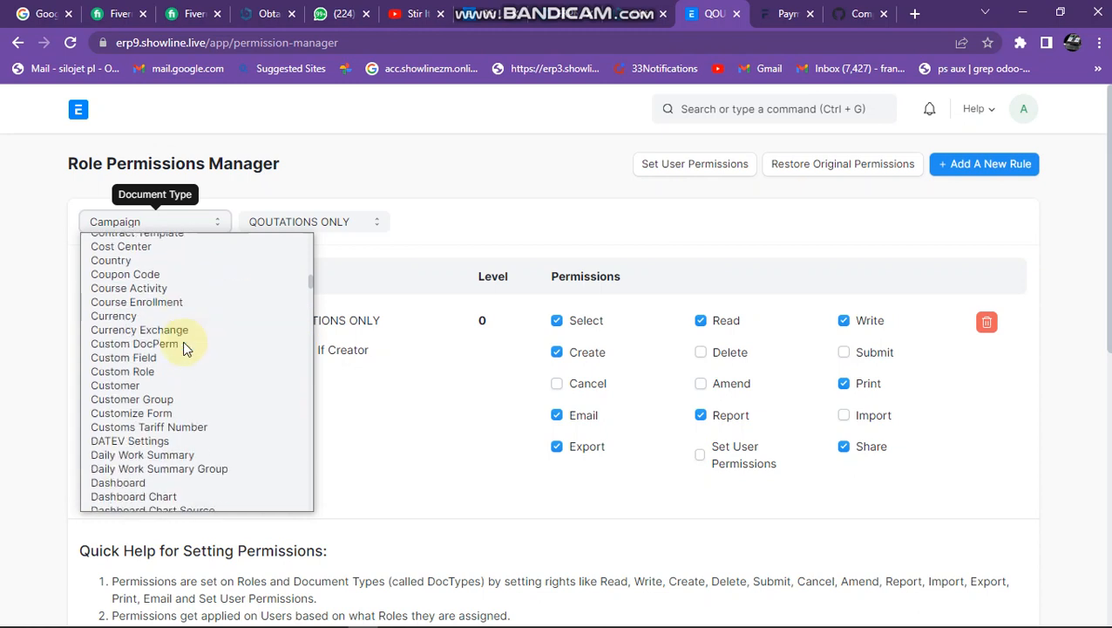
pyautogui.click(157, 384)
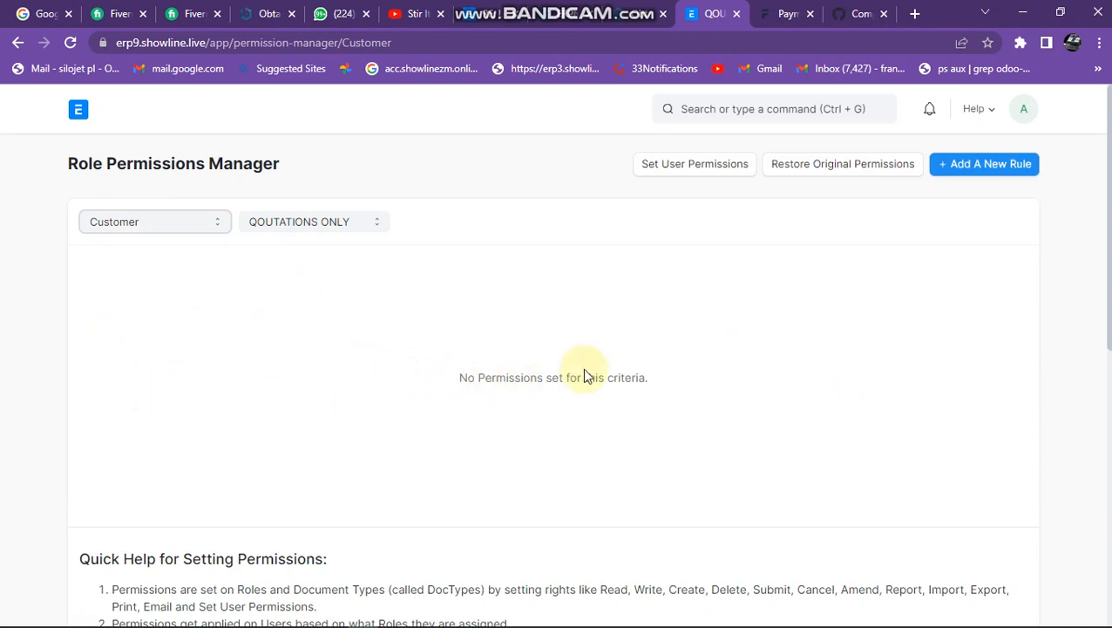
pyautogui.click(974, 167)
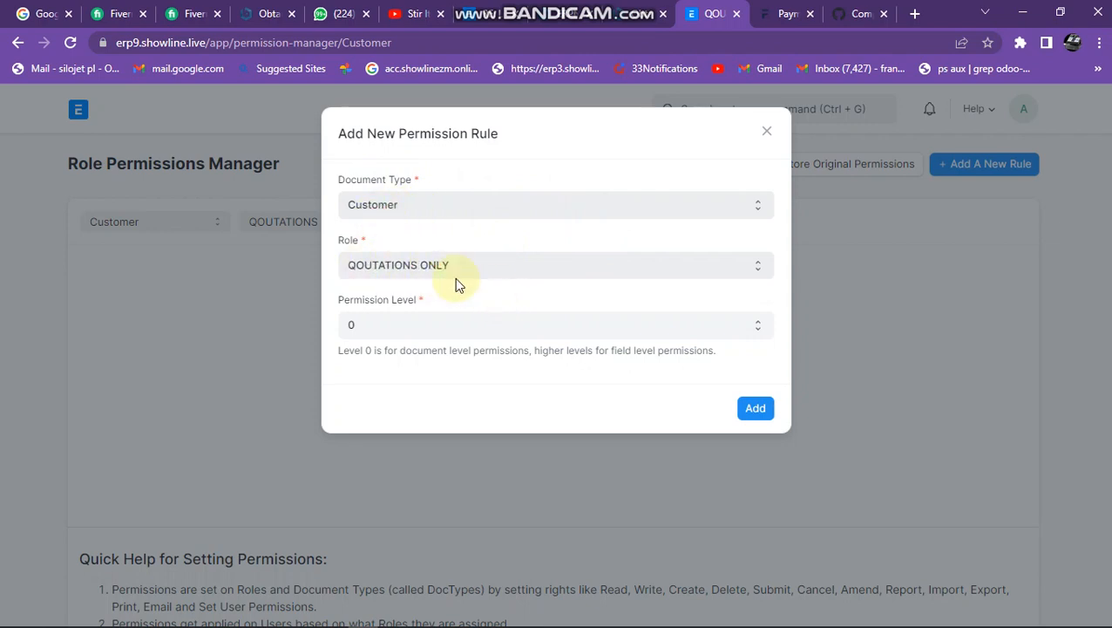
pyautogui.click(753, 415)
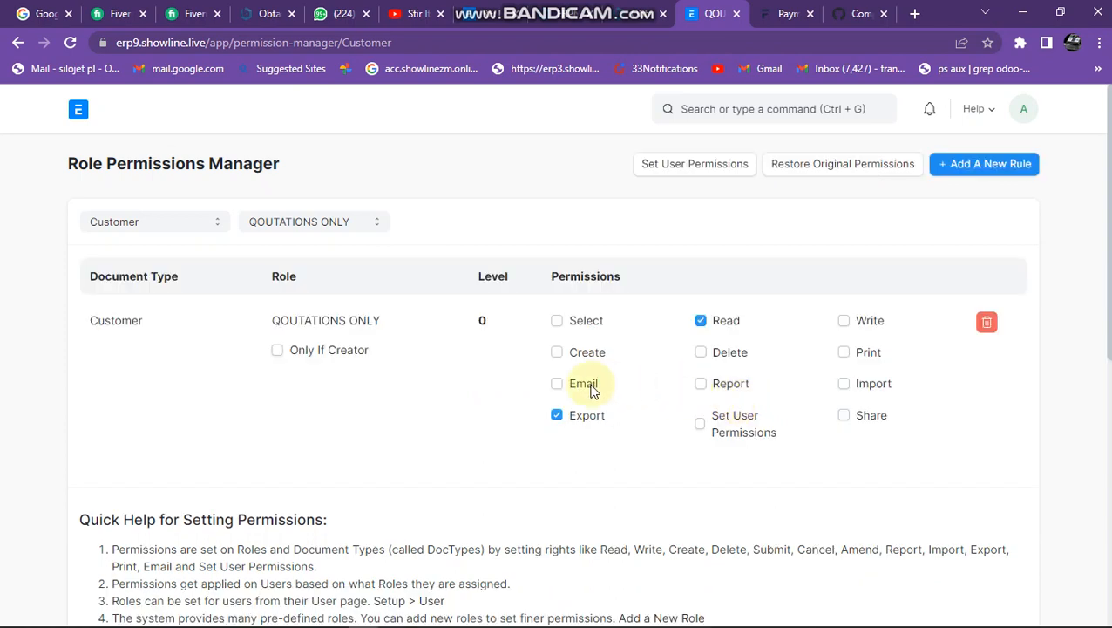
# Grant the QOUTATIONS ONLY role the Select, Create, Email, Write, Print, Share and Report permissions on Customer.
pyautogui.click(557, 323)
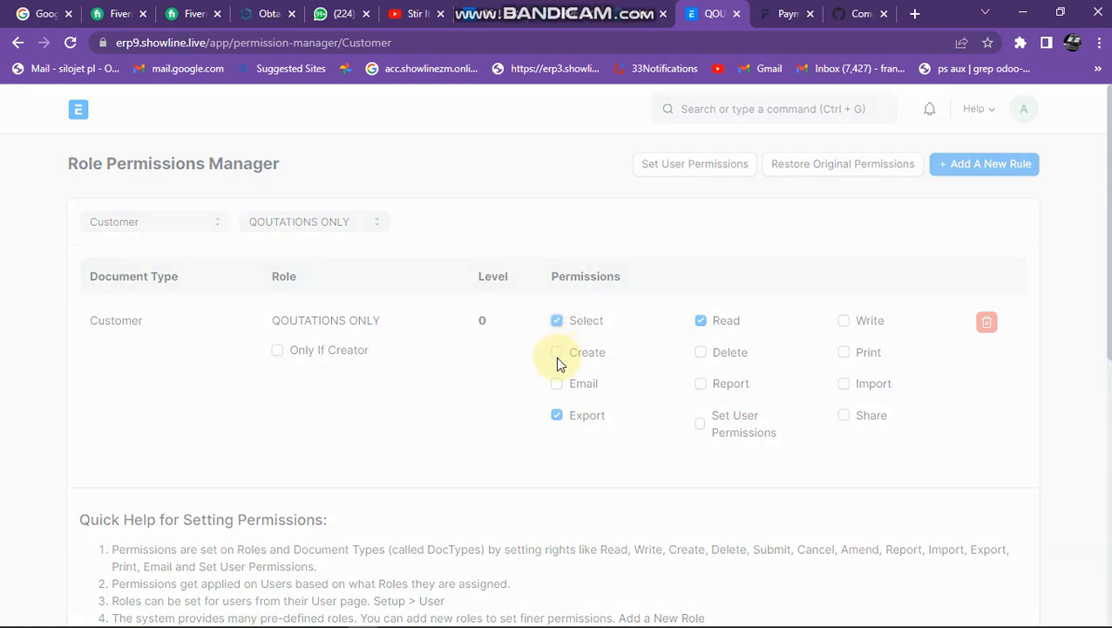
pyautogui.click(556, 355)
pyautogui.click(557, 384)
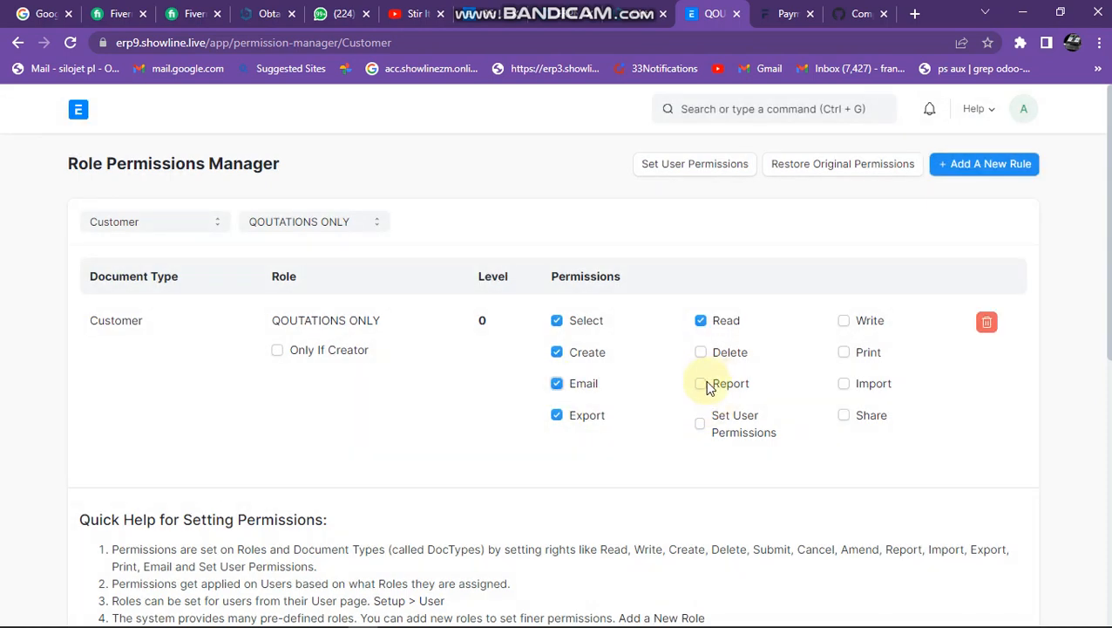
pyautogui.click(844, 322)
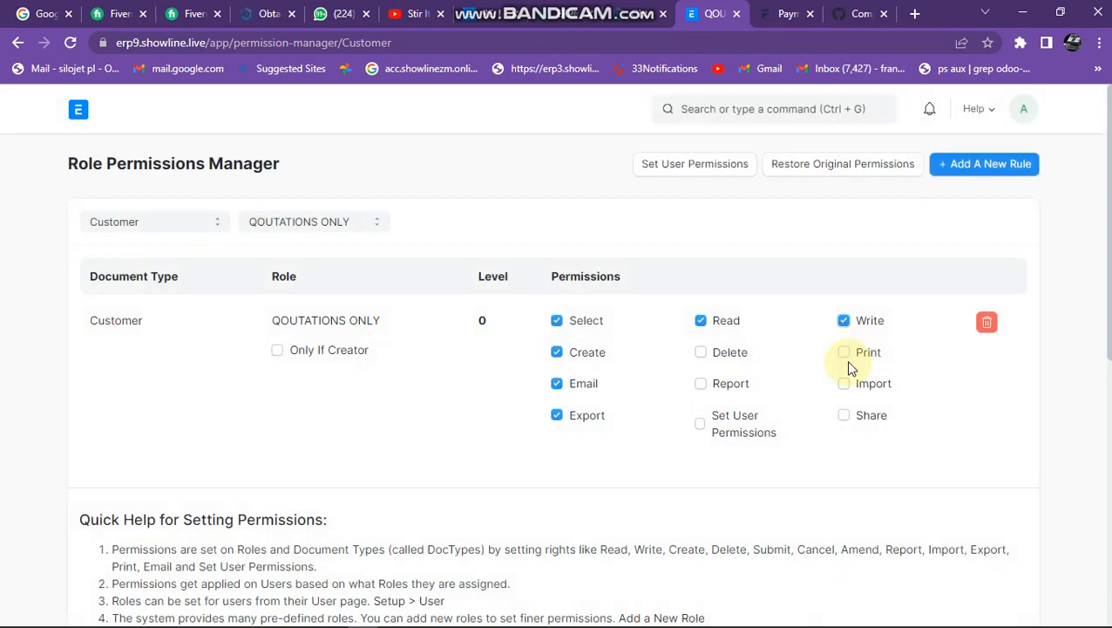
pyautogui.click(845, 353)
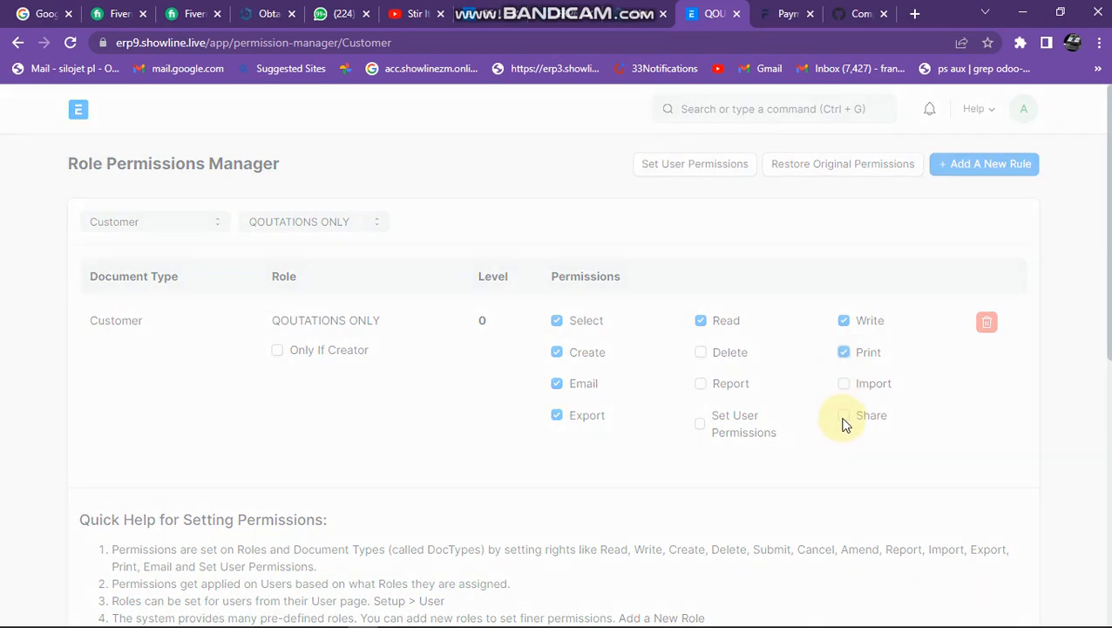
pyautogui.click(844, 417)
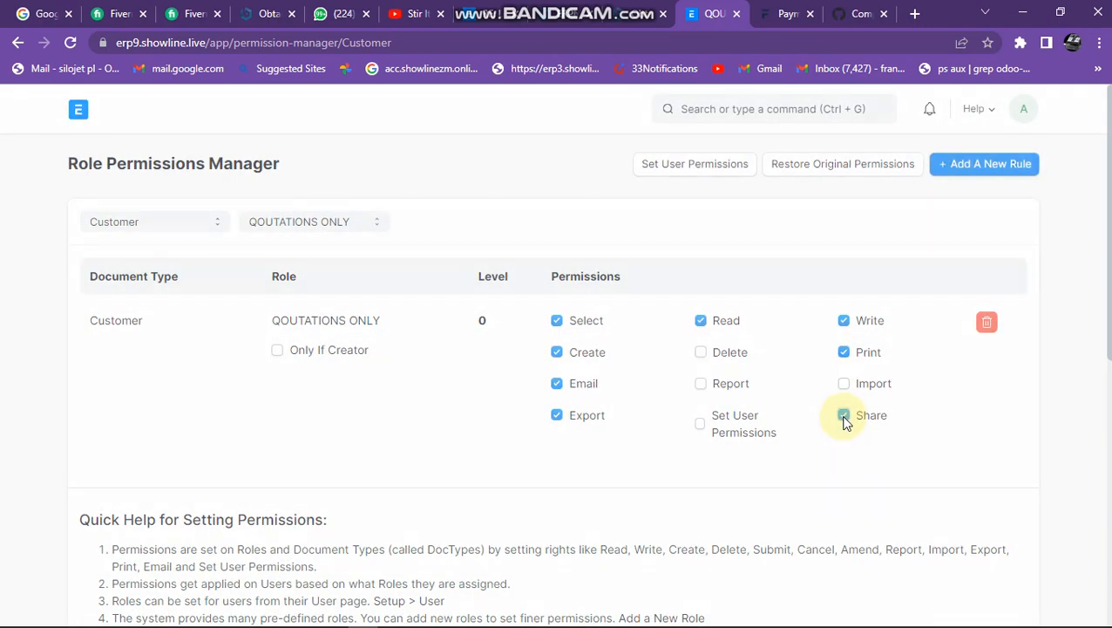
pyautogui.click(701, 385)
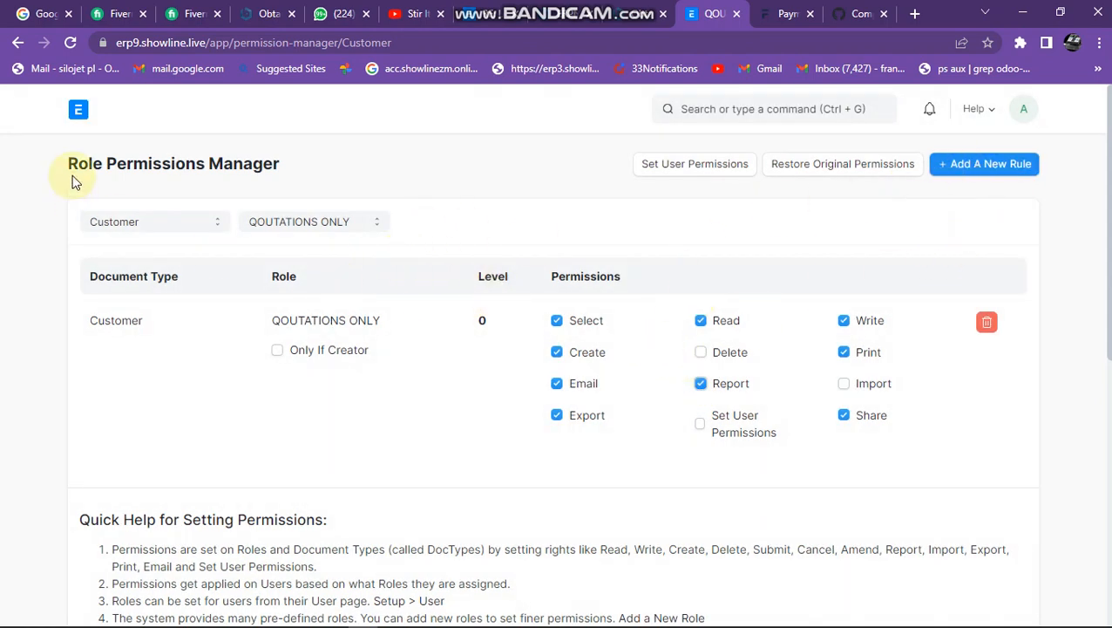
# Reopen the QOUTATIONS ONLY role from the role list and check its Customer rule in the Role Permissions Manager.
pyautogui.click(78, 117)
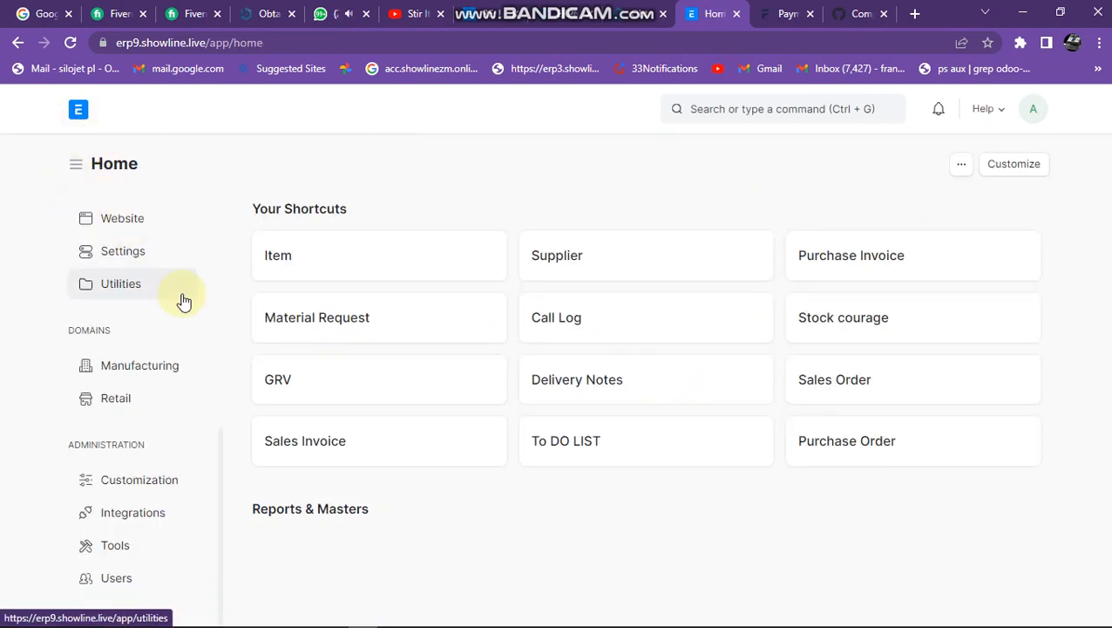
pyautogui.click(127, 585)
pyautogui.click(581, 264)
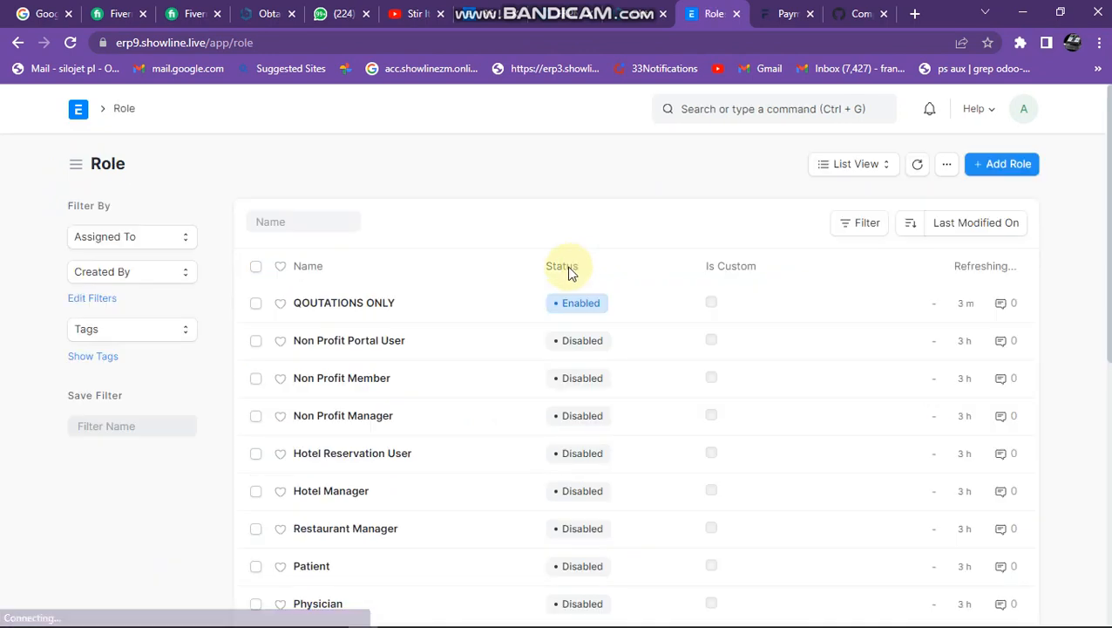
pyautogui.click(364, 316)
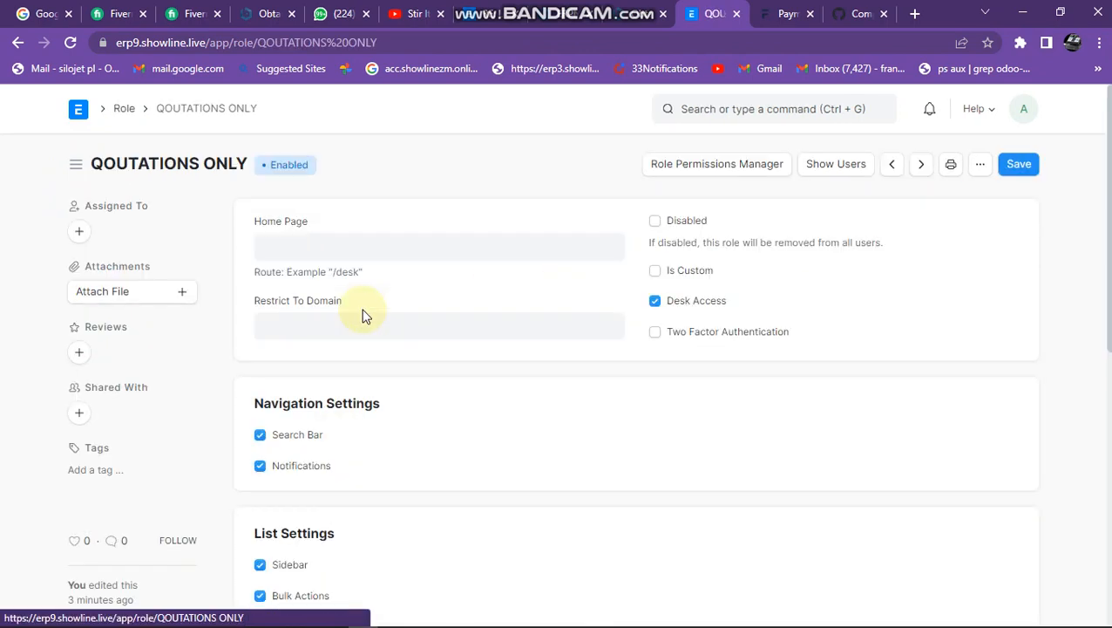
pyautogui.click(700, 173)
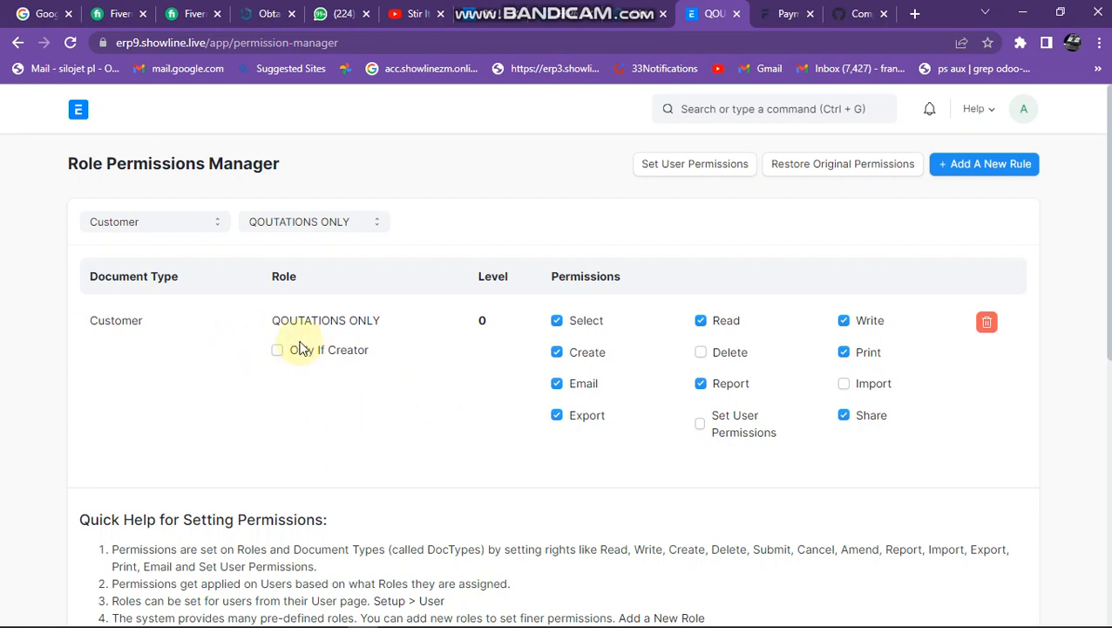
# Reload the Role Permissions Manager, filter it by the QOUTATIONS ONLY role alone and review its Quotation and Customer rules.
pyautogui.click(64, 49)
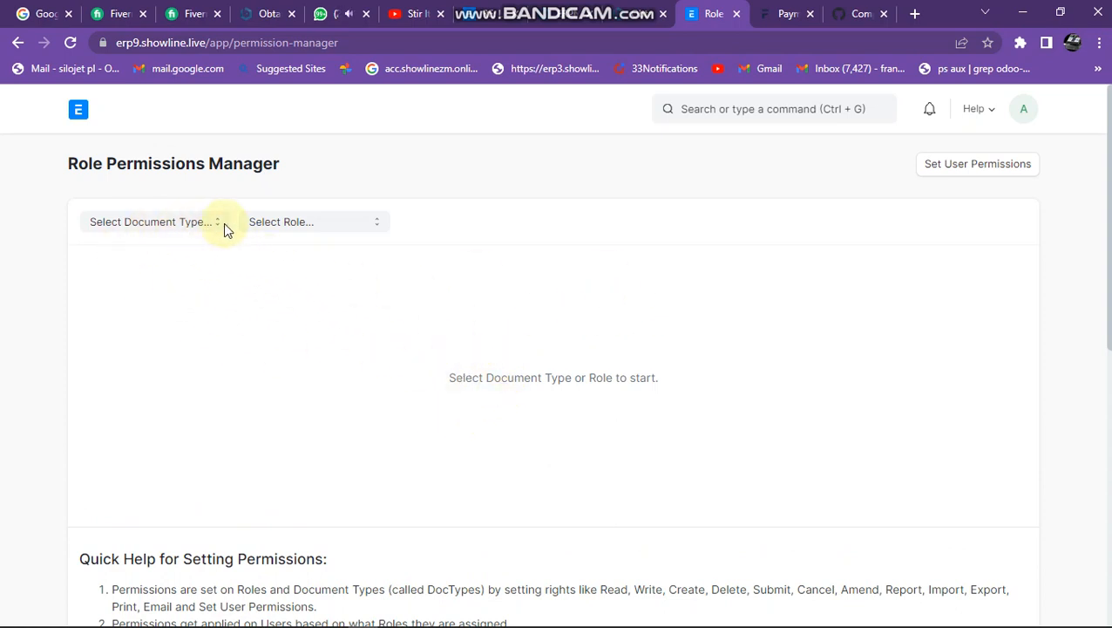
pyautogui.click(294, 223)
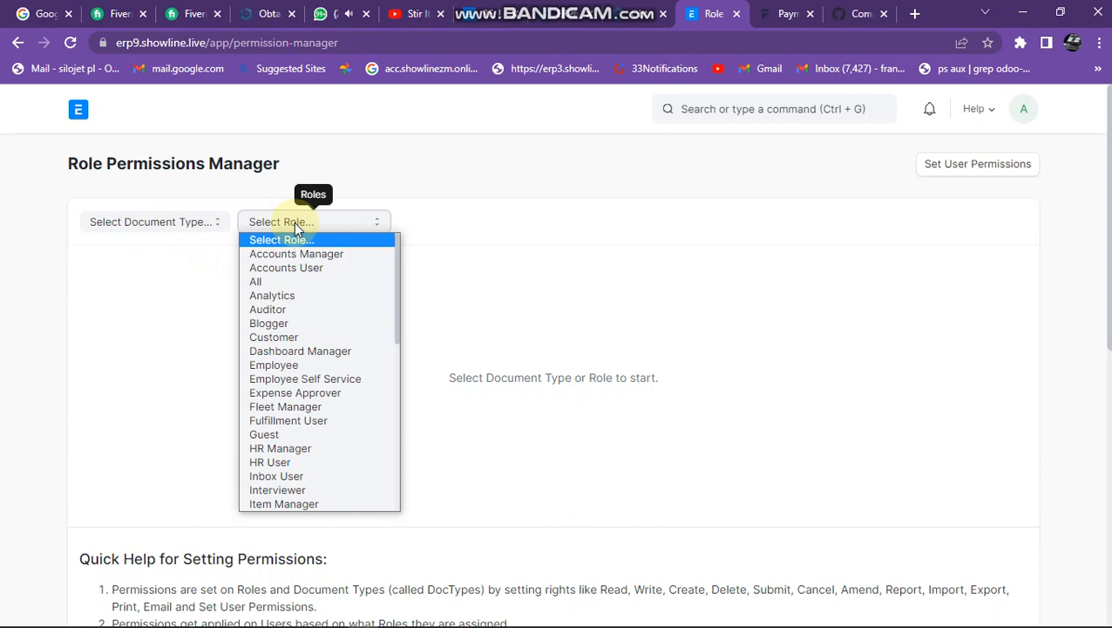
pyautogui.scroll(-5, 323, 405)
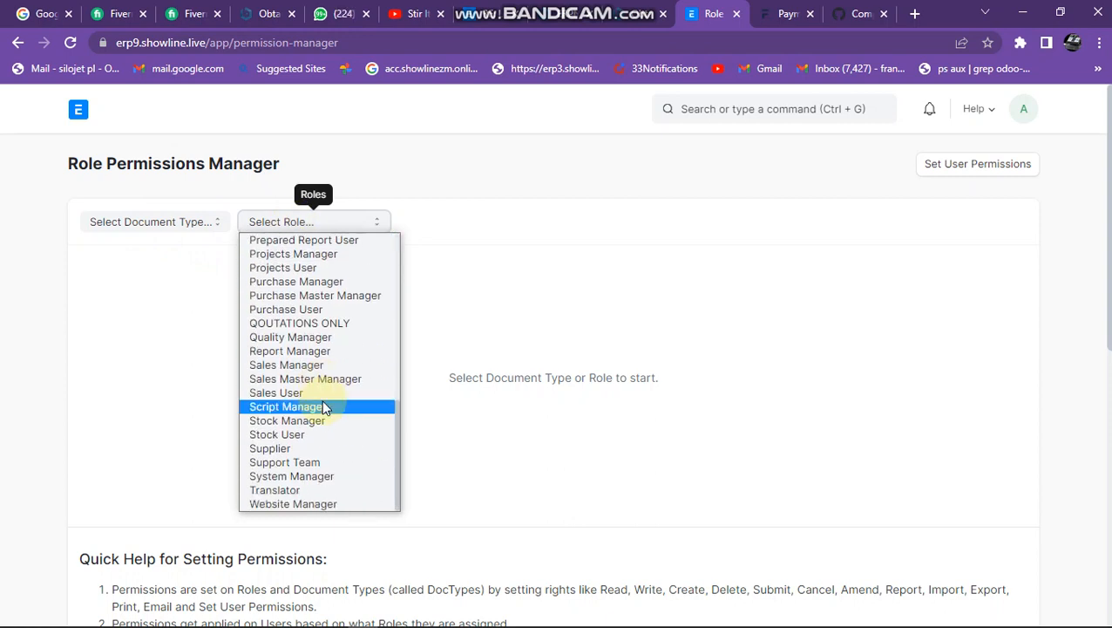
pyautogui.click(318, 325)
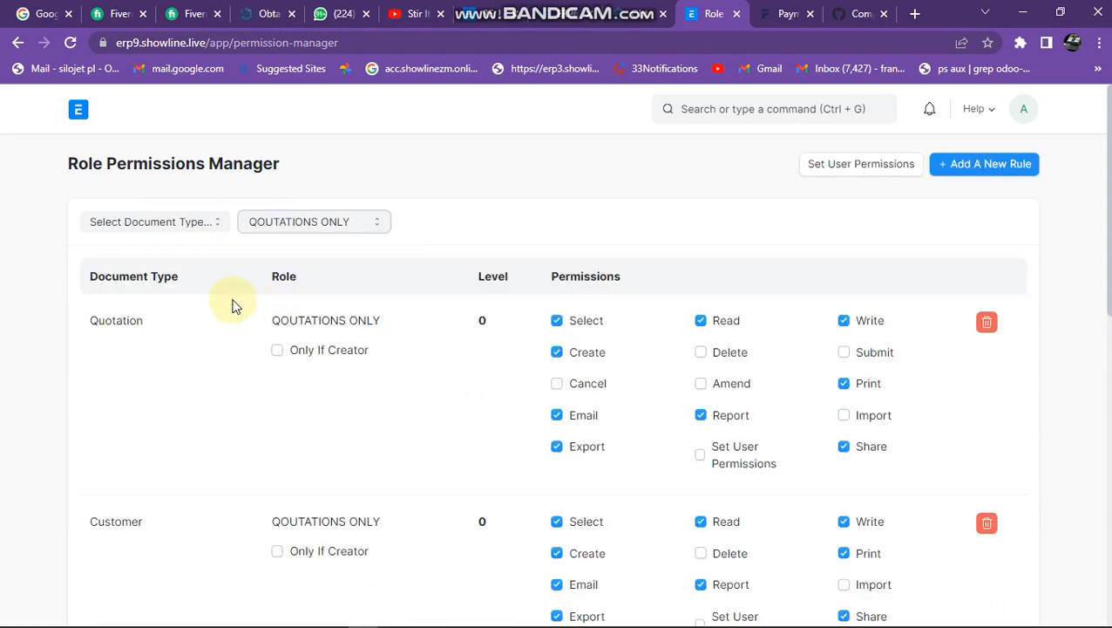
pyautogui.scroll(-3, 472, 370)
pyautogui.scroll(2, 471, 370)
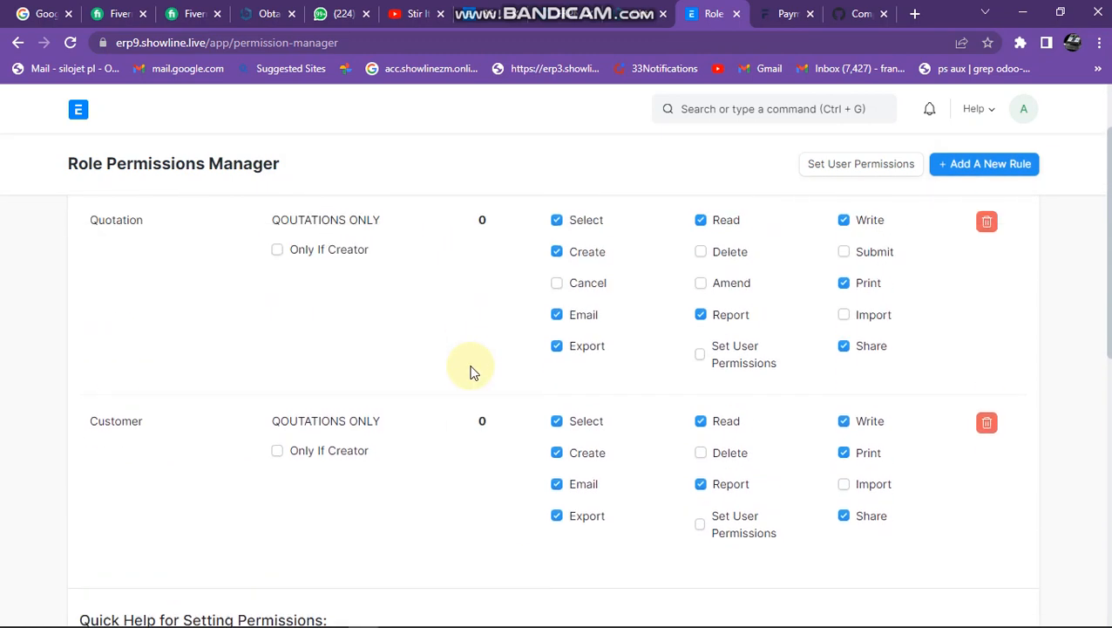
pyautogui.scroll(1, 330, 373)
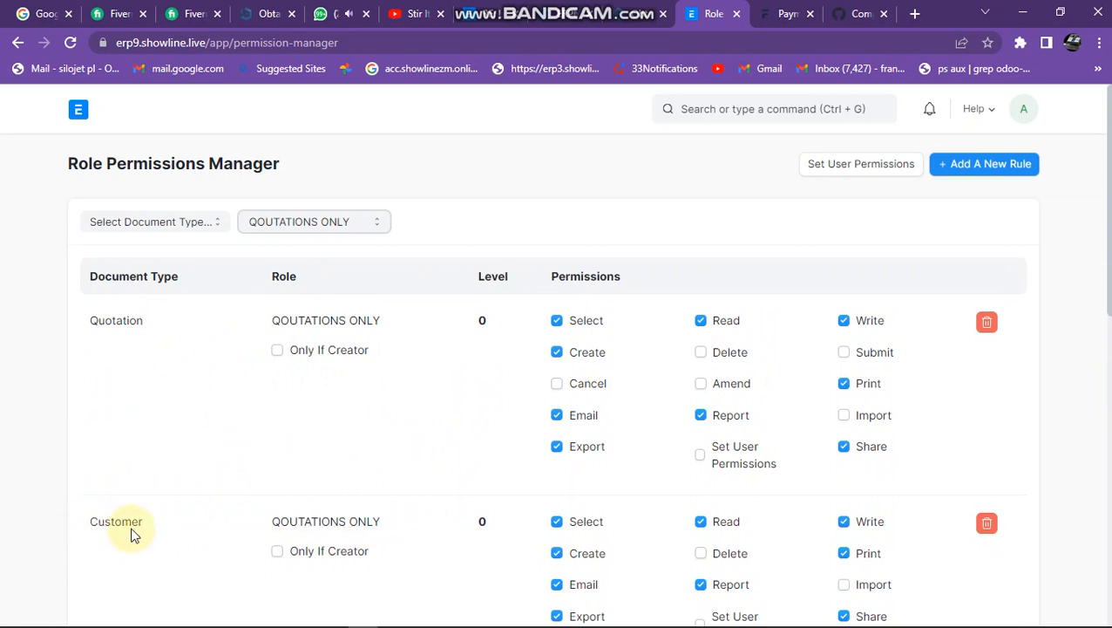
pyautogui.scroll(-1, 286, 522)
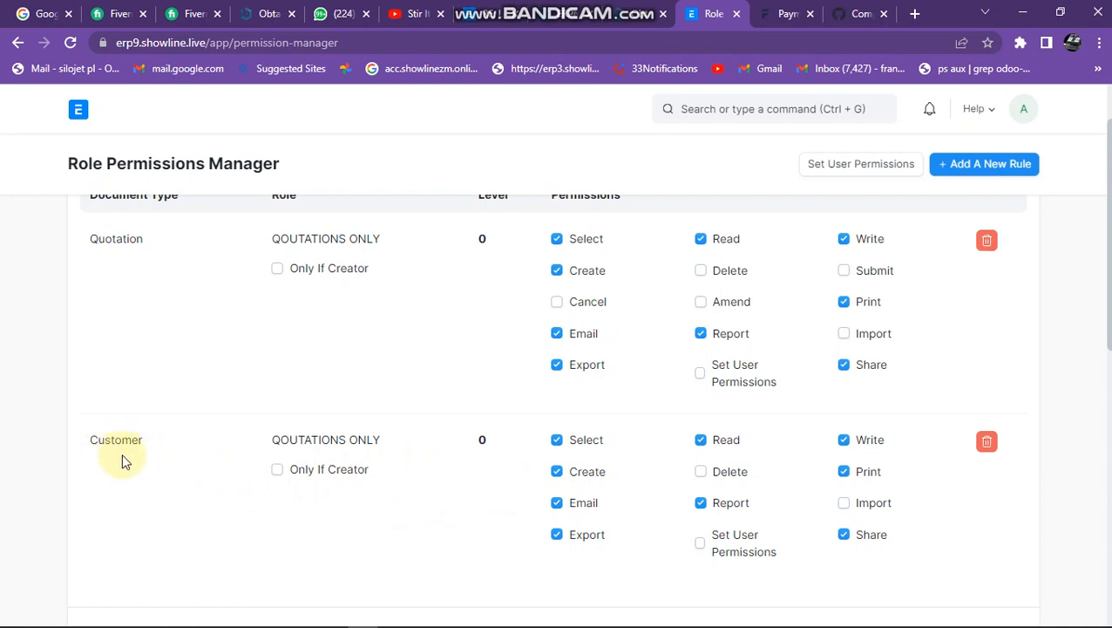
pyautogui.scroll(1, 122, 462)
# Add a level 0 permission rule for the Address document type to the QOUTATIONS ONLY role.
pyautogui.click(133, 223)
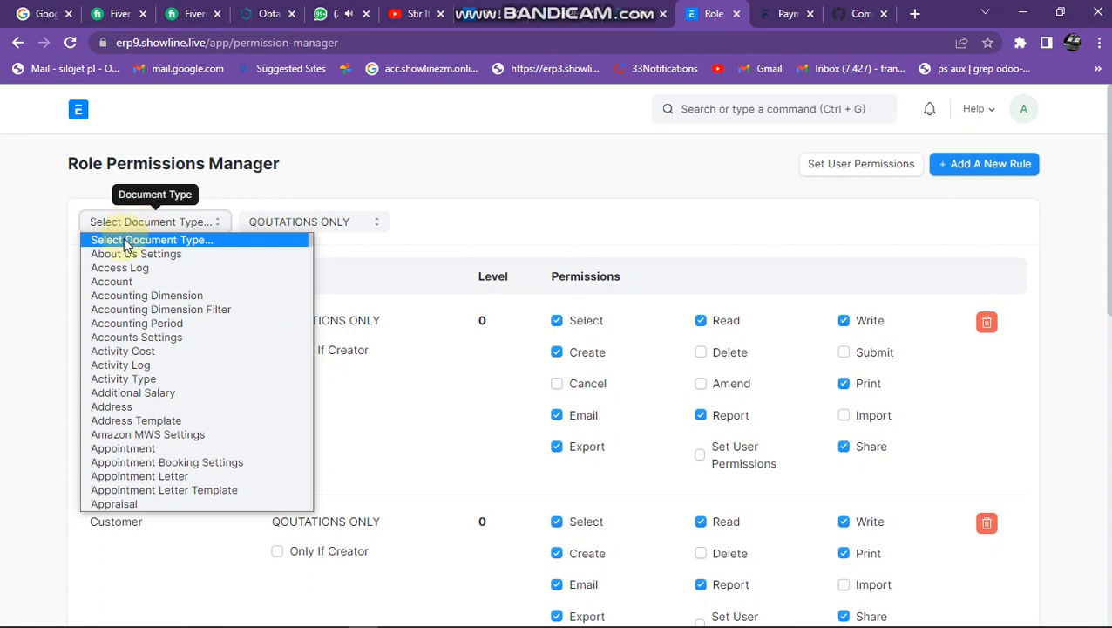
pyautogui.click(146, 408)
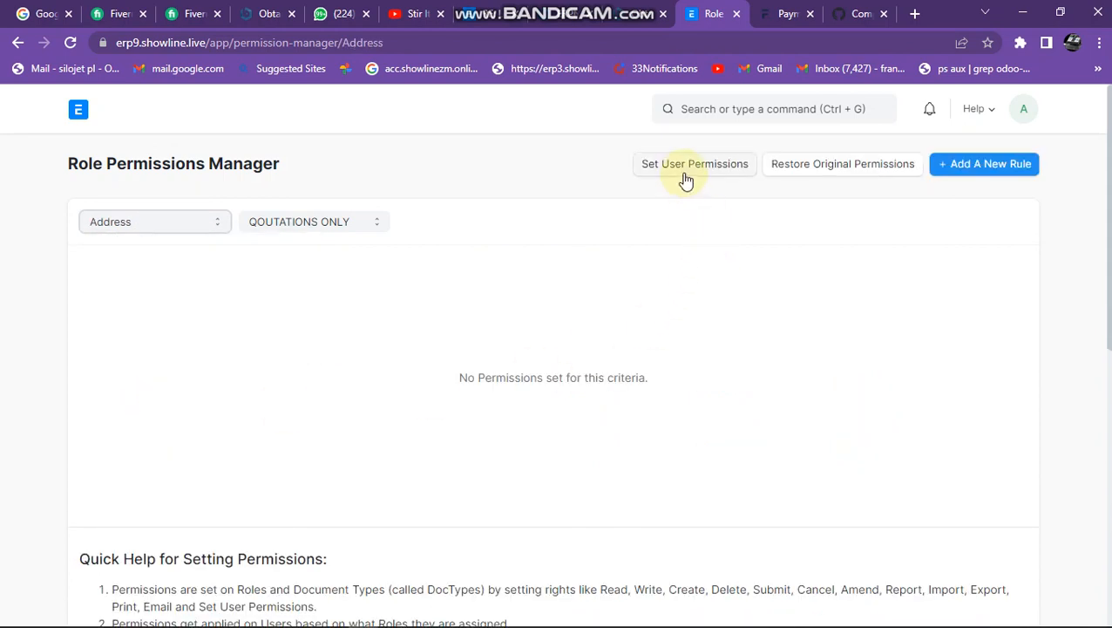
pyautogui.click(962, 171)
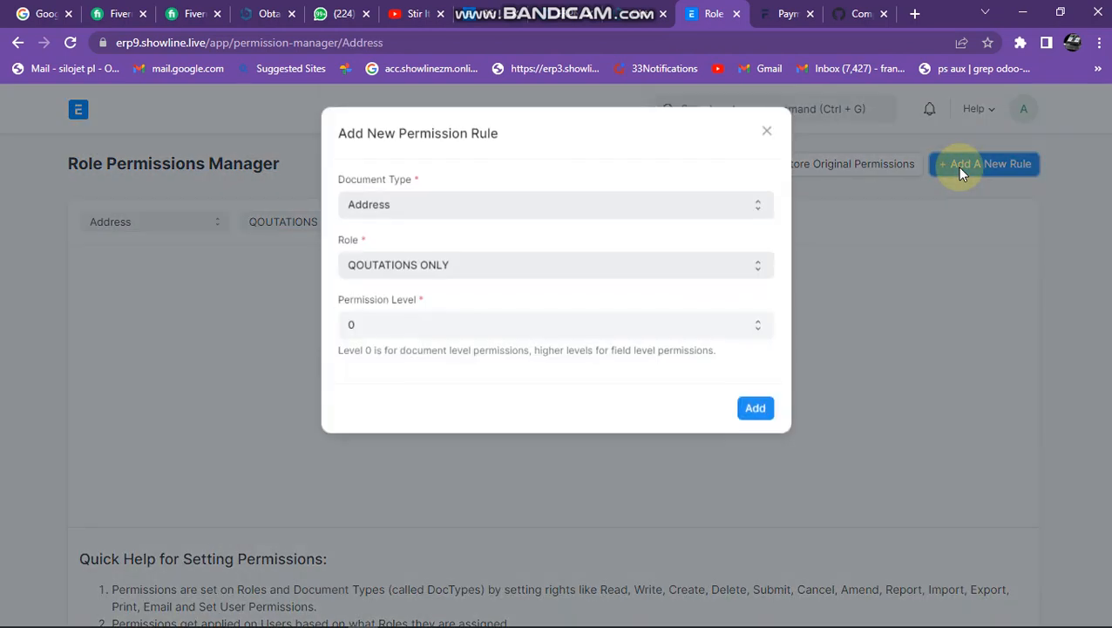
pyautogui.click(755, 410)
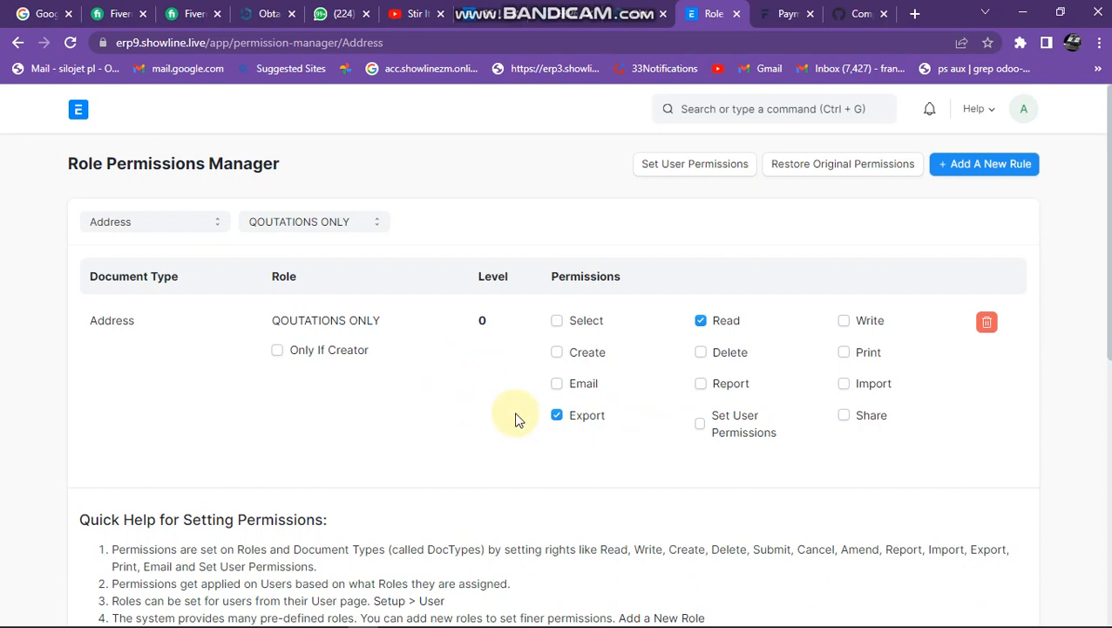
# Grant the QOUTATIONS ONLY role the Select, Create, Email, Write, Print, Share and Report permissions on Address.
pyautogui.click(558, 322)
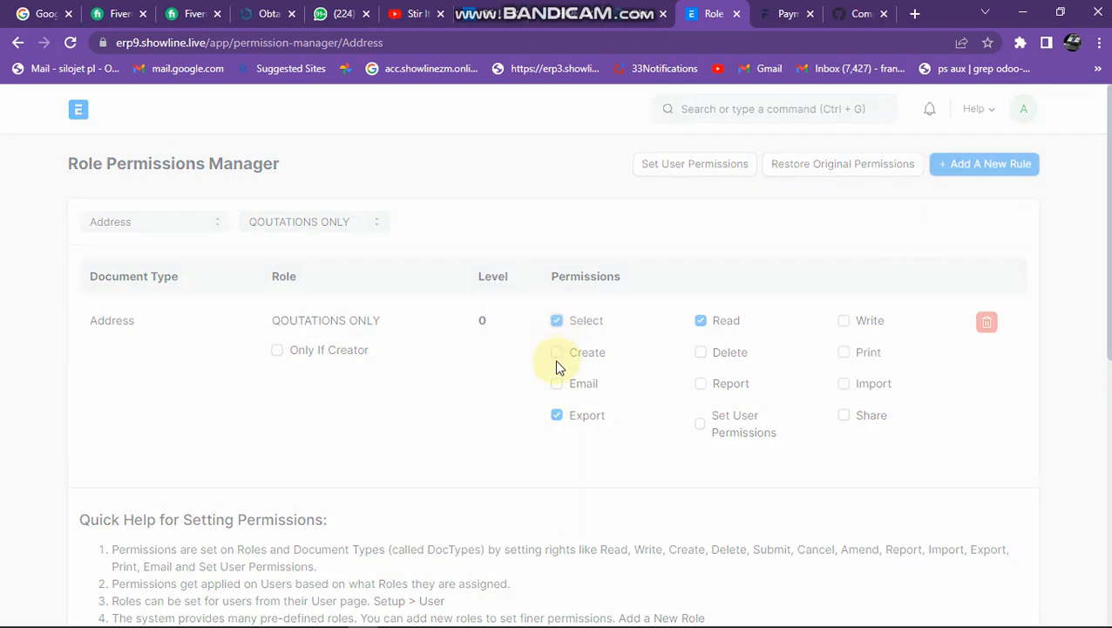
pyautogui.click(557, 353)
pyautogui.click(557, 384)
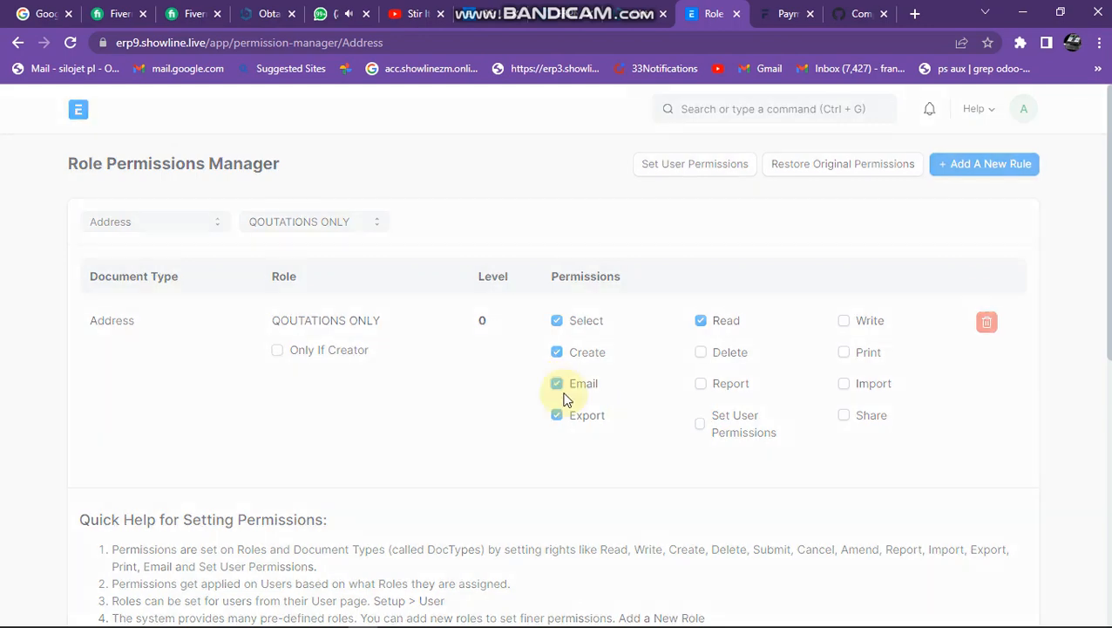
pyautogui.click(846, 322)
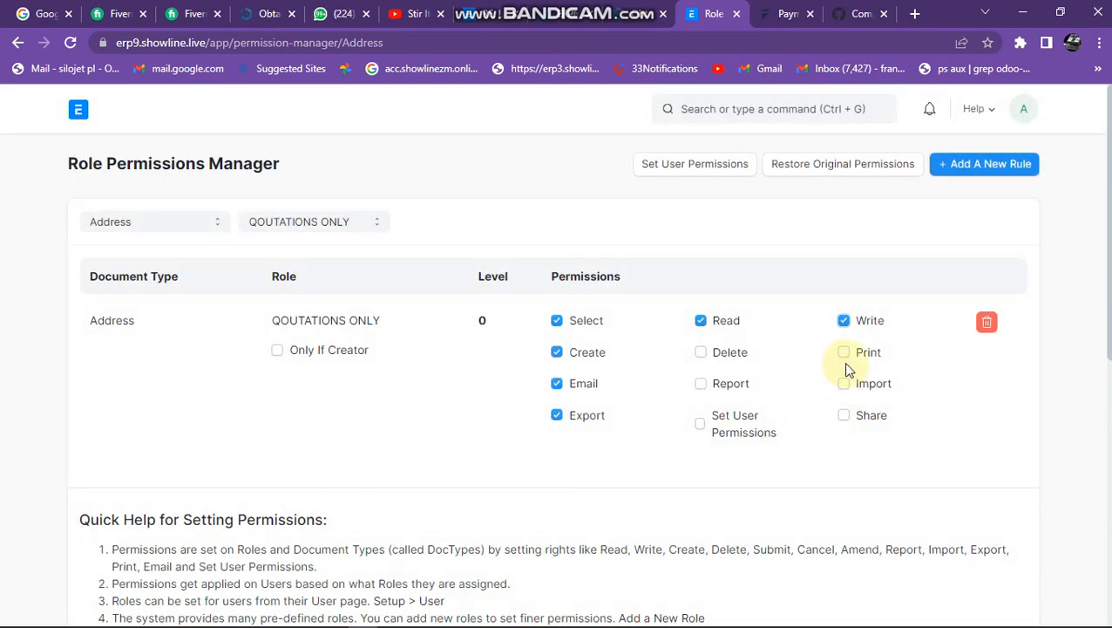
pyautogui.click(844, 415)
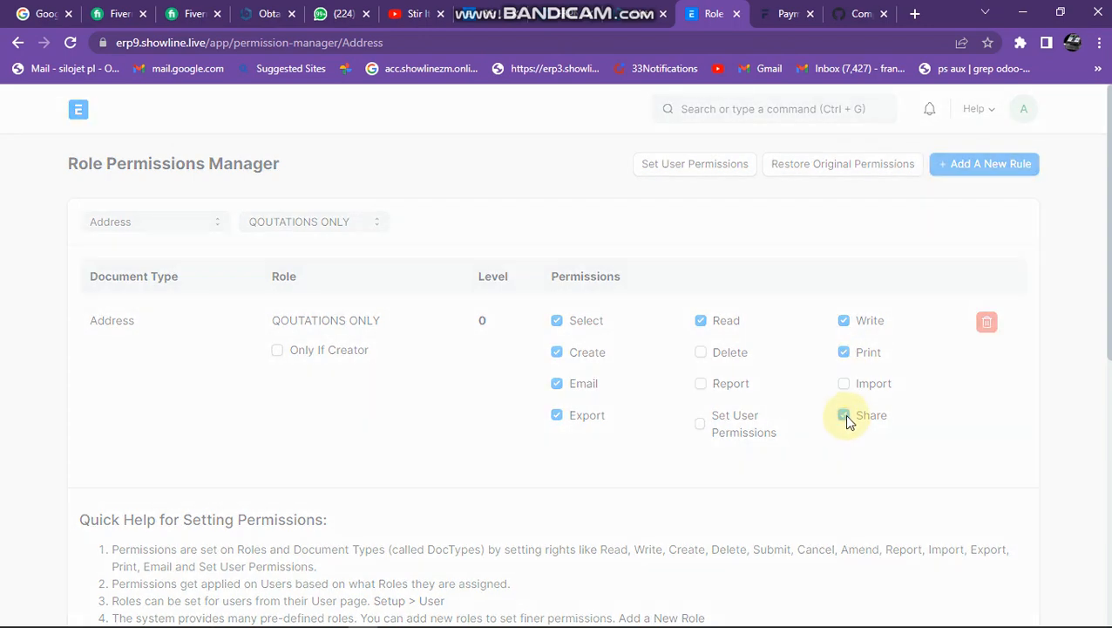
pyautogui.click(703, 390)
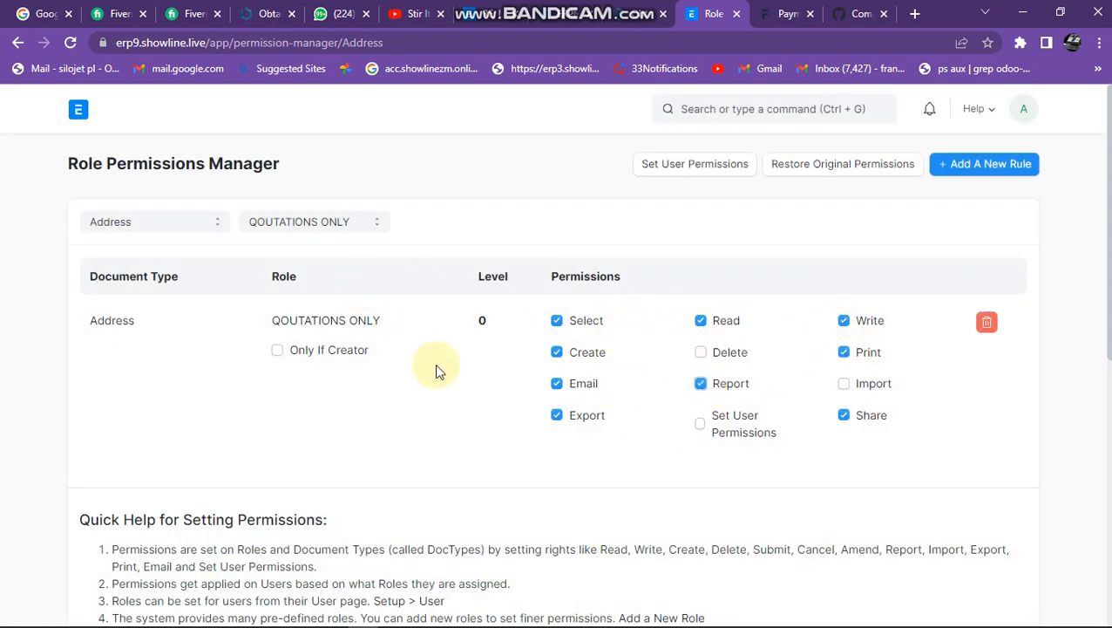
pyautogui.click(959, 165)
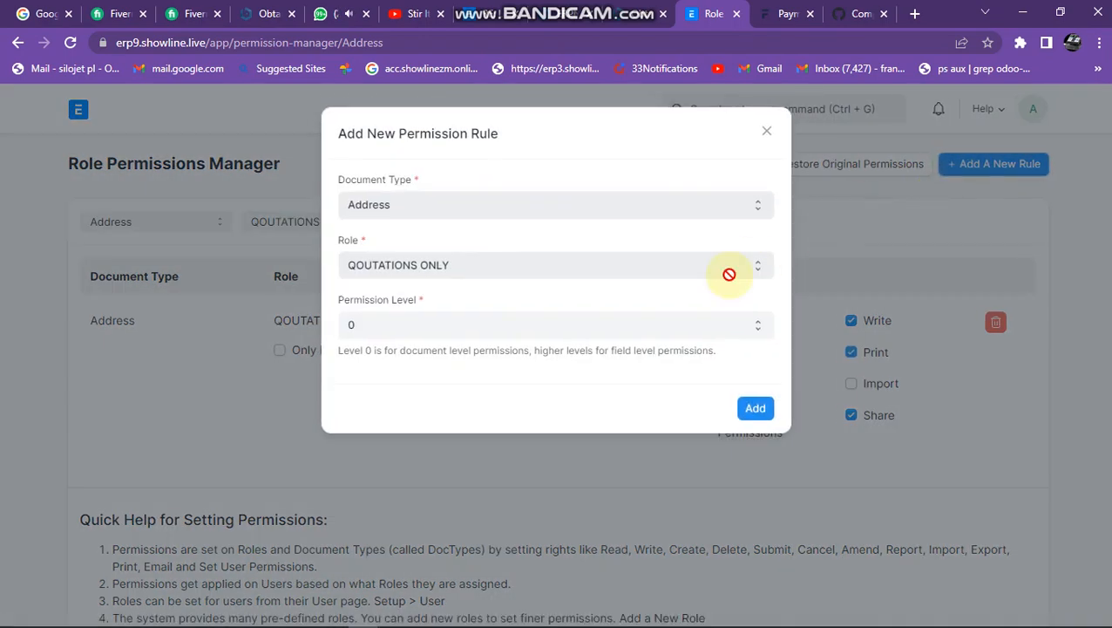
pyautogui.click(769, 133)
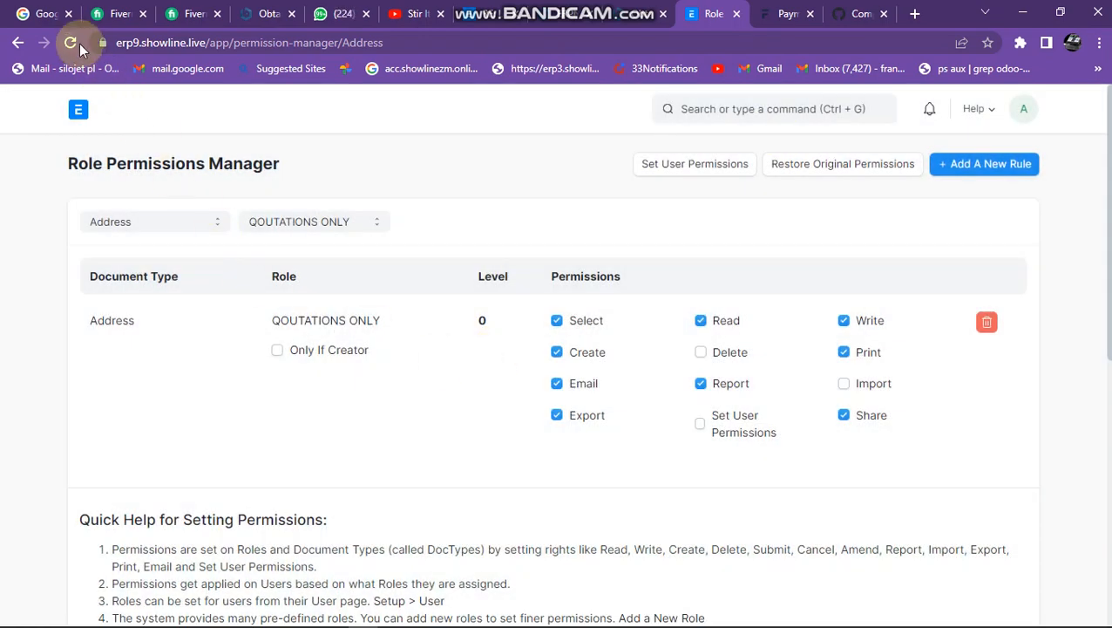
# Reload the Role Permissions Manager and review the Address permission rules across all roles.
pyautogui.click(77, 47)
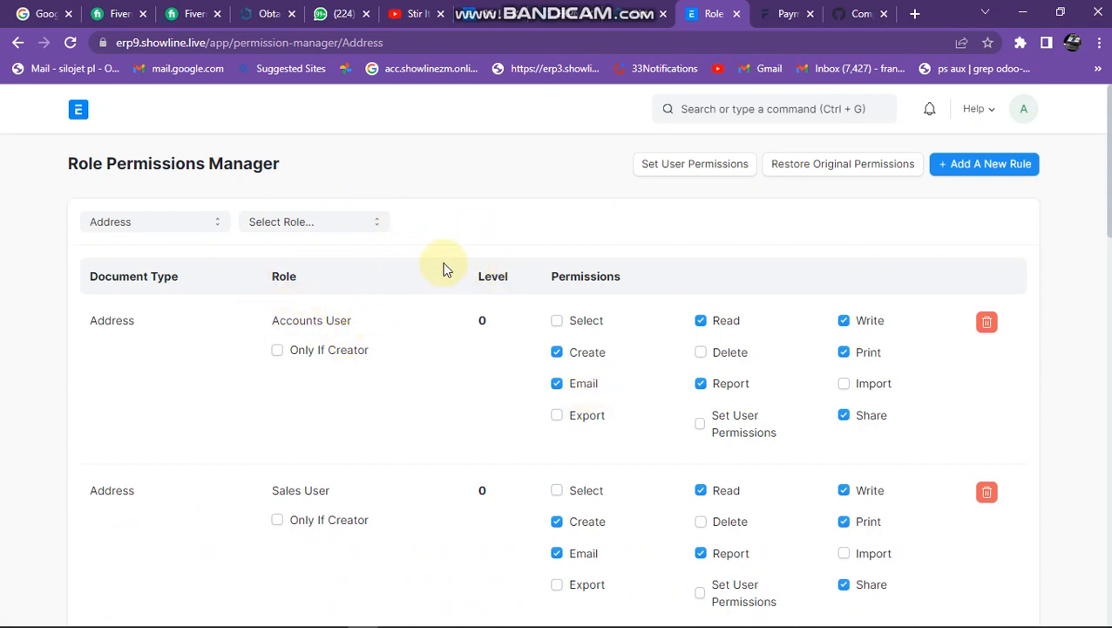
pyautogui.scroll(-5, 462, 301)
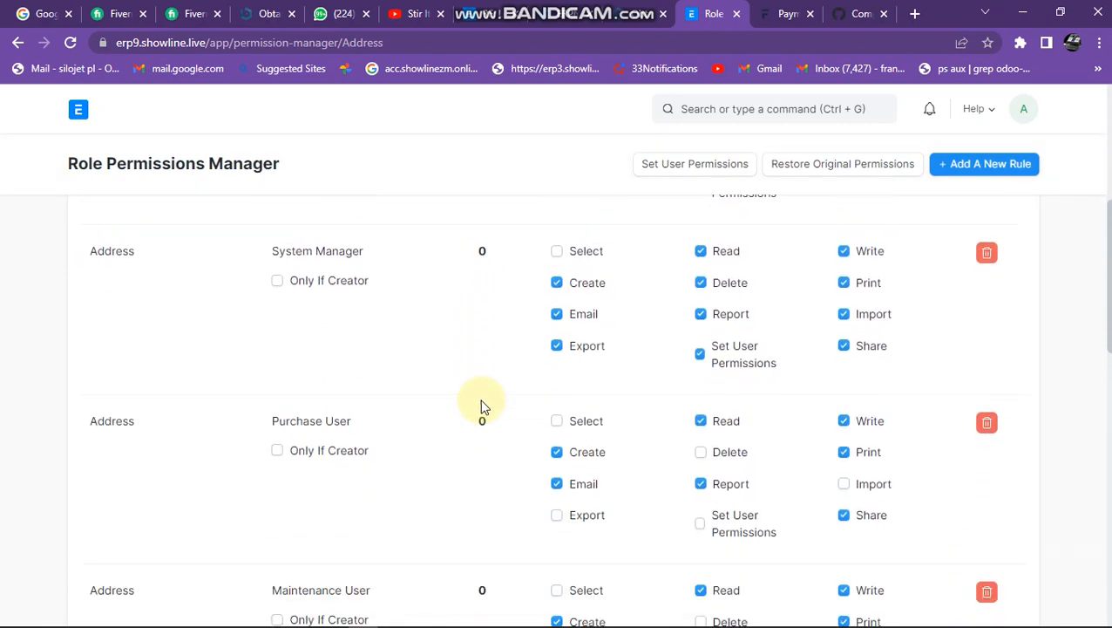
pyautogui.scroll(-5, 484, 405)
pyautogui.scroll(5, 483, 406)
pyautogui.scroll(3, 484, 405)
pyautogui.scroll(1, 501, 393)
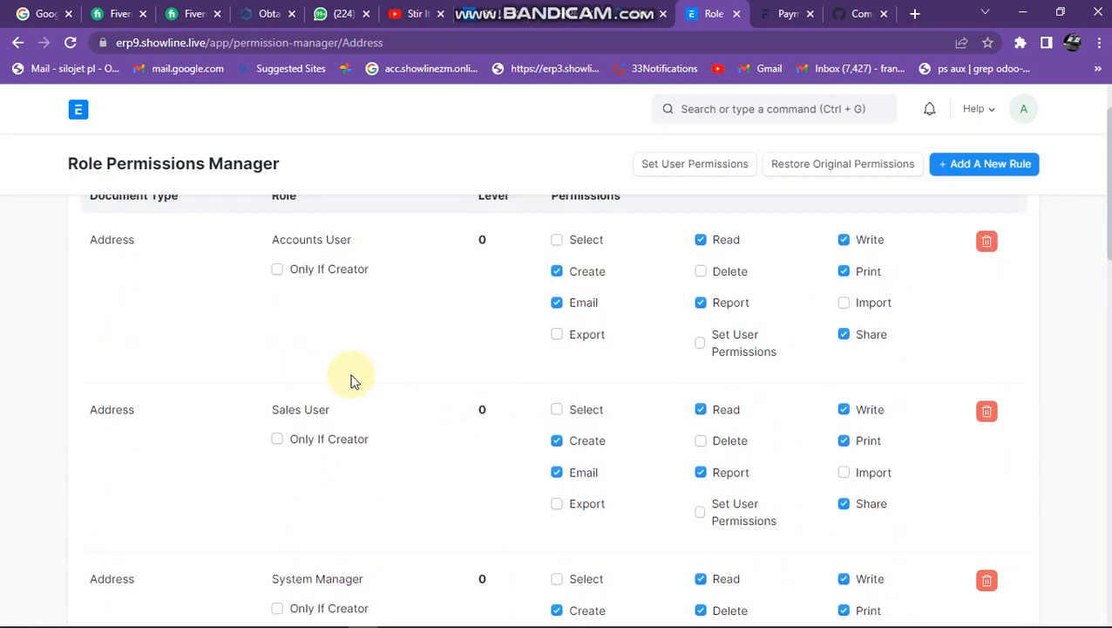
pyautogui.scroll(1, 261, 349)
# Switch the Role Permissions Manager's document type filter from Address to Email Queue.
pyautogui.click(129, 224)
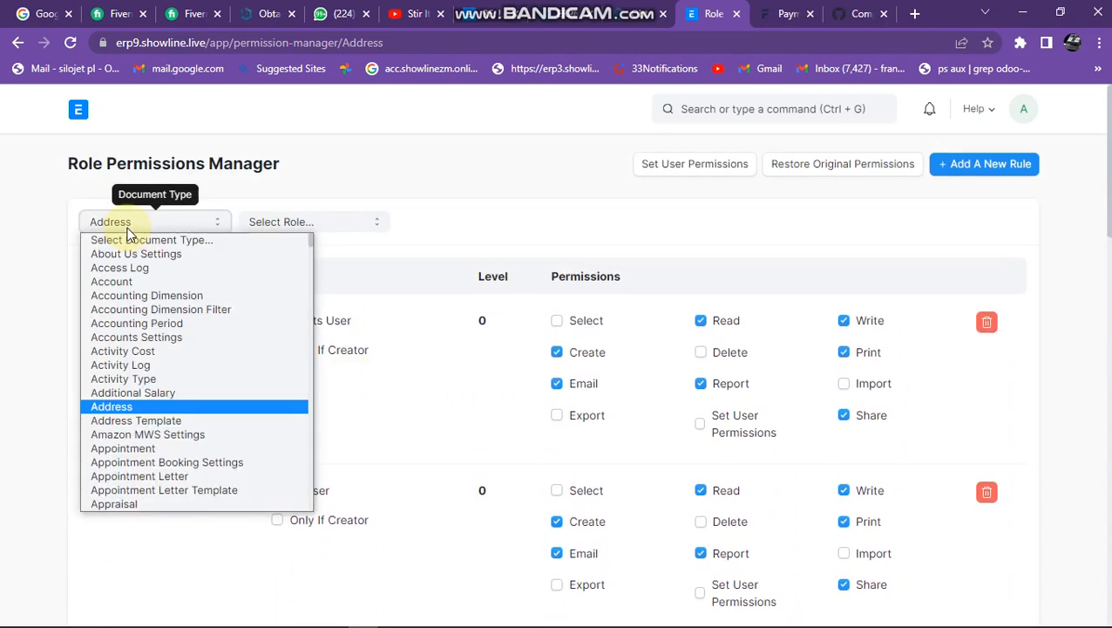
pyautogui.scroll(-6, 173, 382)
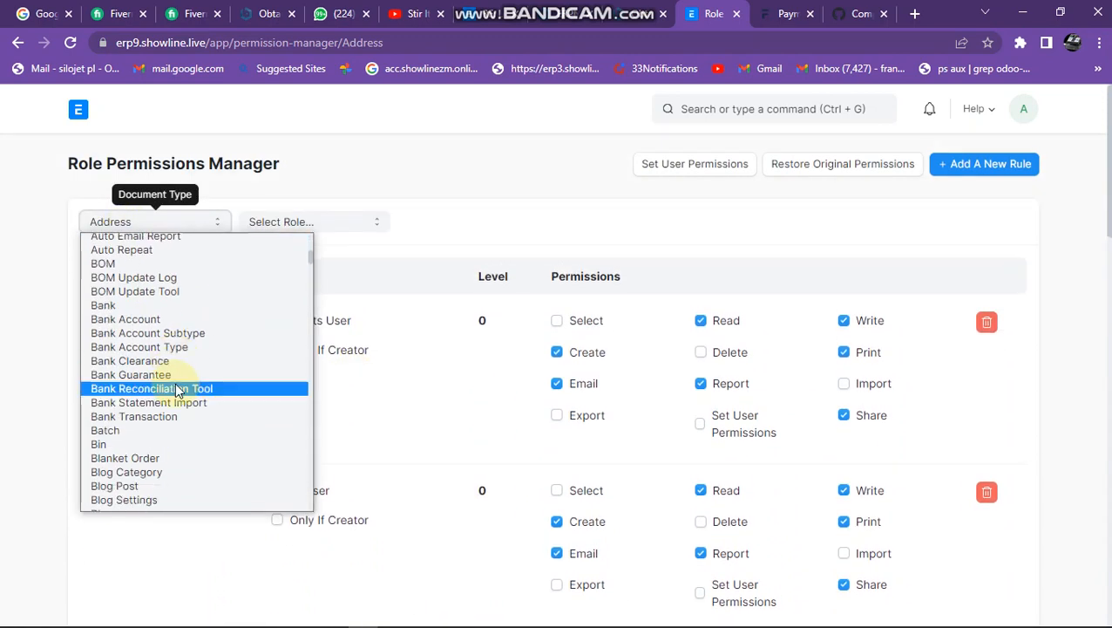
pyautogui.scroll(-4, 175, 384)
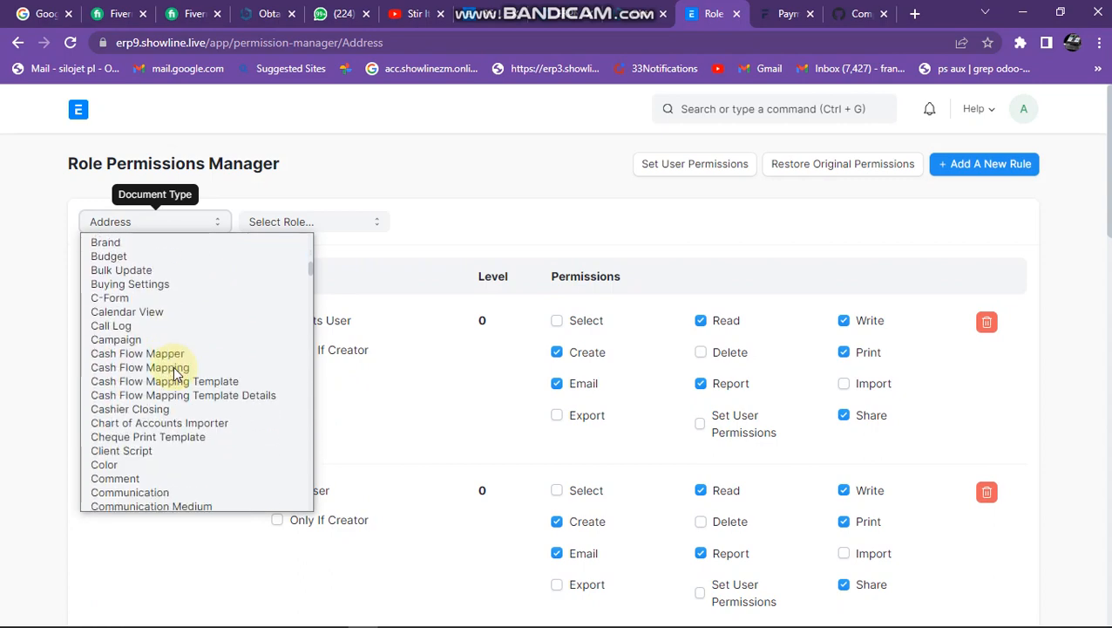
pyautogui.scroll(2, 172, 373)
pyautogui.scroll(2, 174, 373)
pyautogui.scroll(-4, 174, 374)
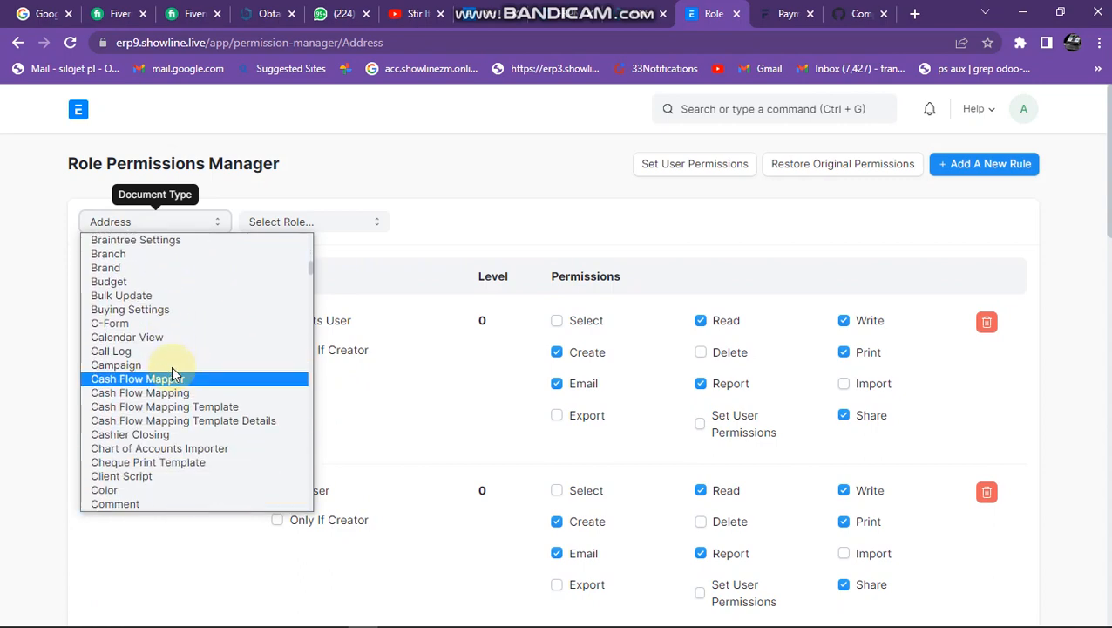
pyautogui.scroll(-10, 173, 373)
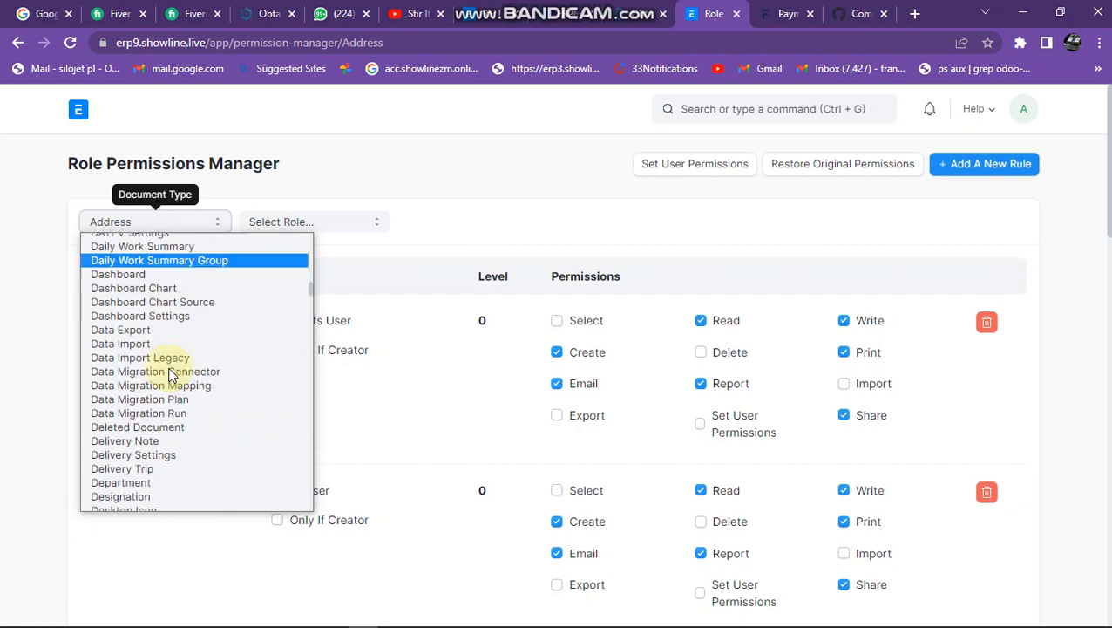
pyautogui.scroll(-8, 170, 373)
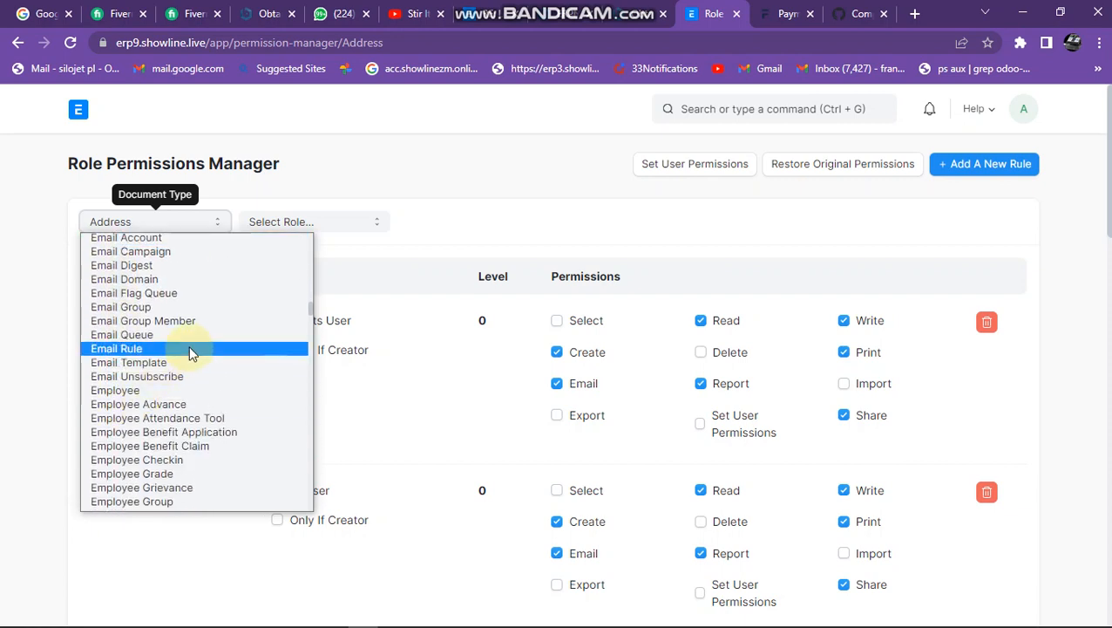
pyautogui.scroll(4, 190, 305)
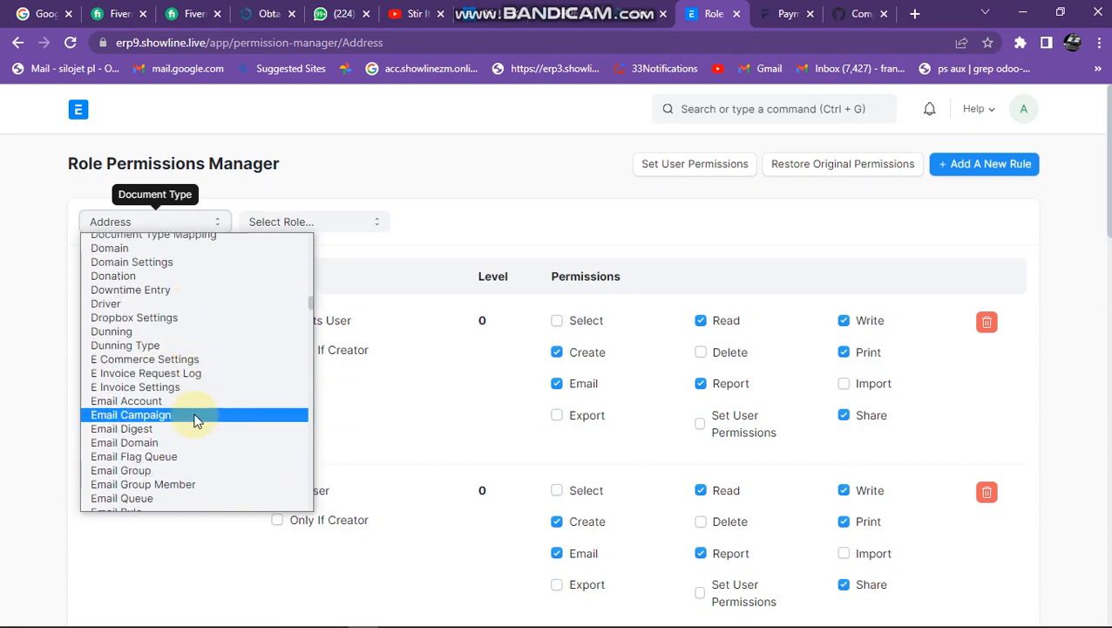
pyautogui.scroll(-4, 193, 420)
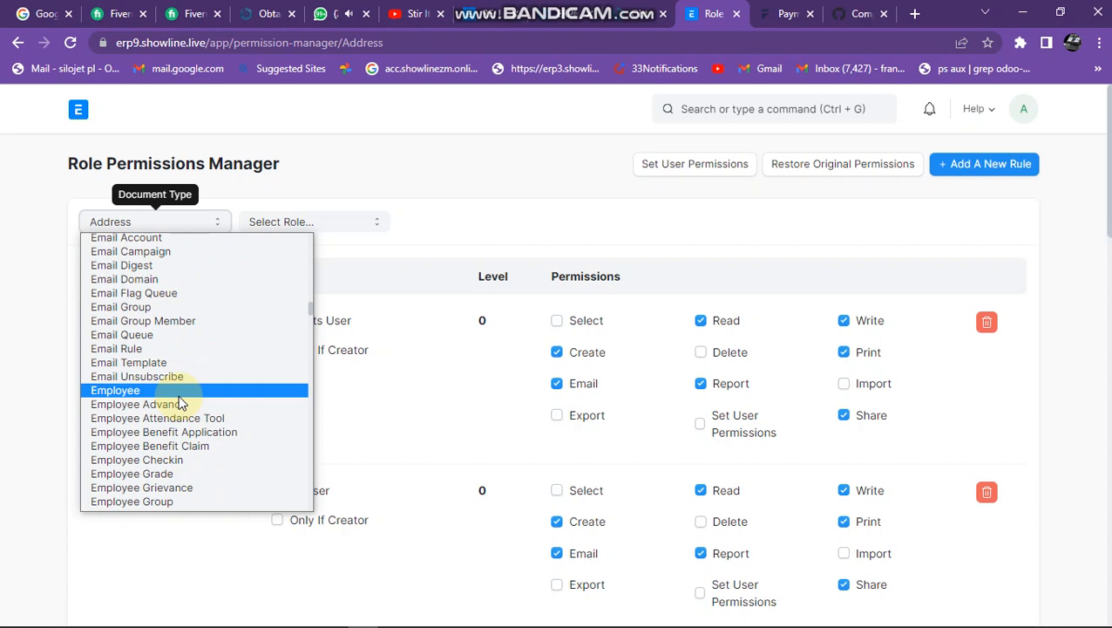
pyautogui.click(172, 344)
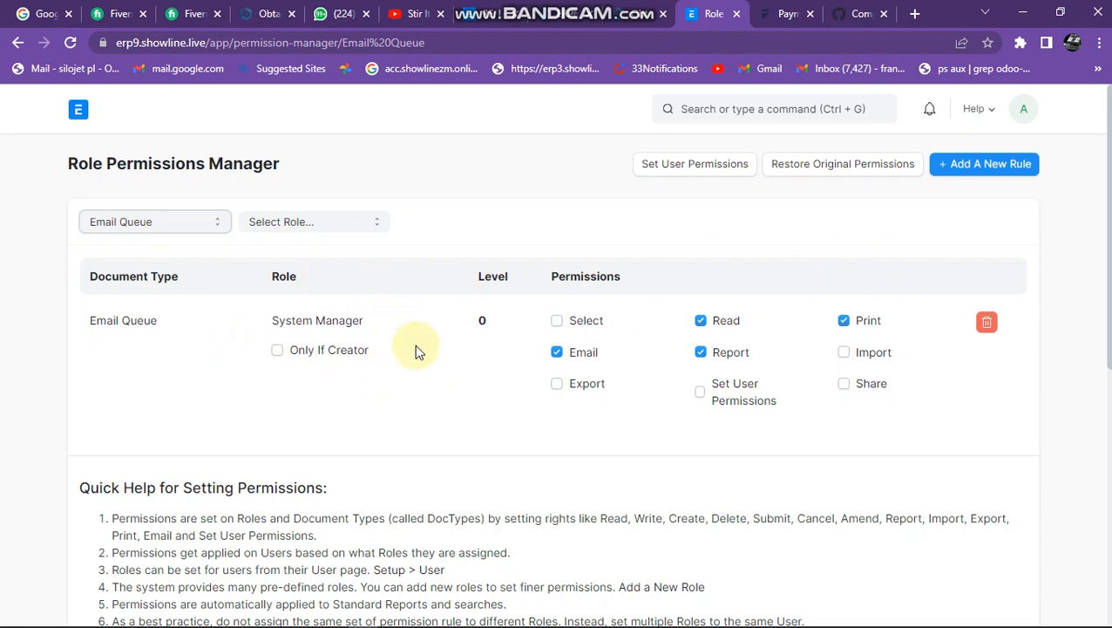
# Grant the System Manager role the Select and Share permissions on Email Queue, reload the page and return to Home.
pyautogui.click(557, 321)
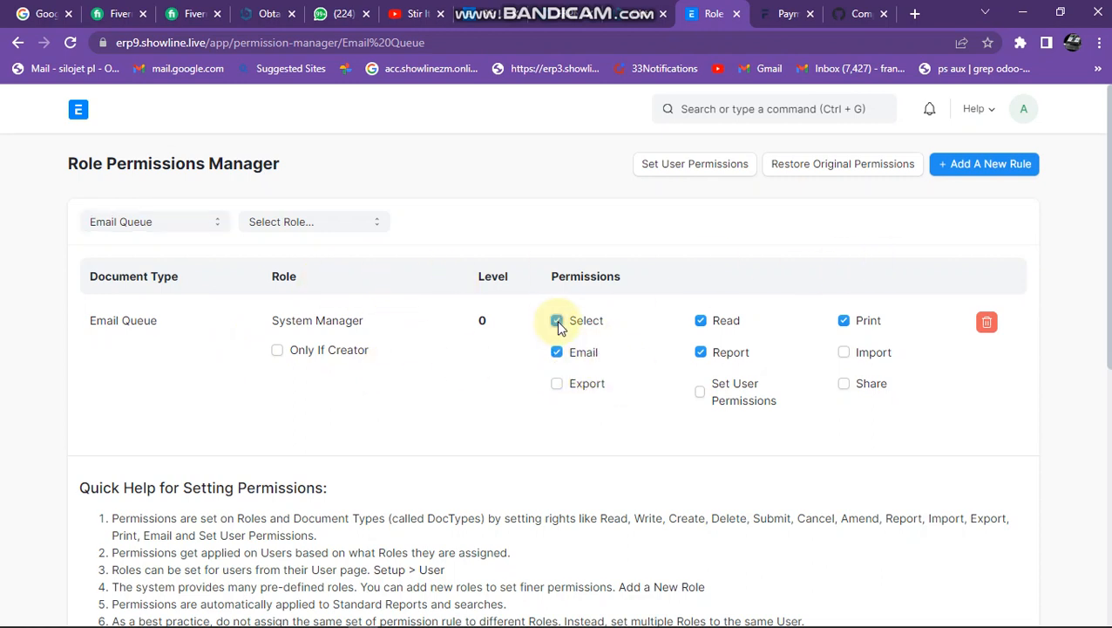
pyautogui.click(846, 390)
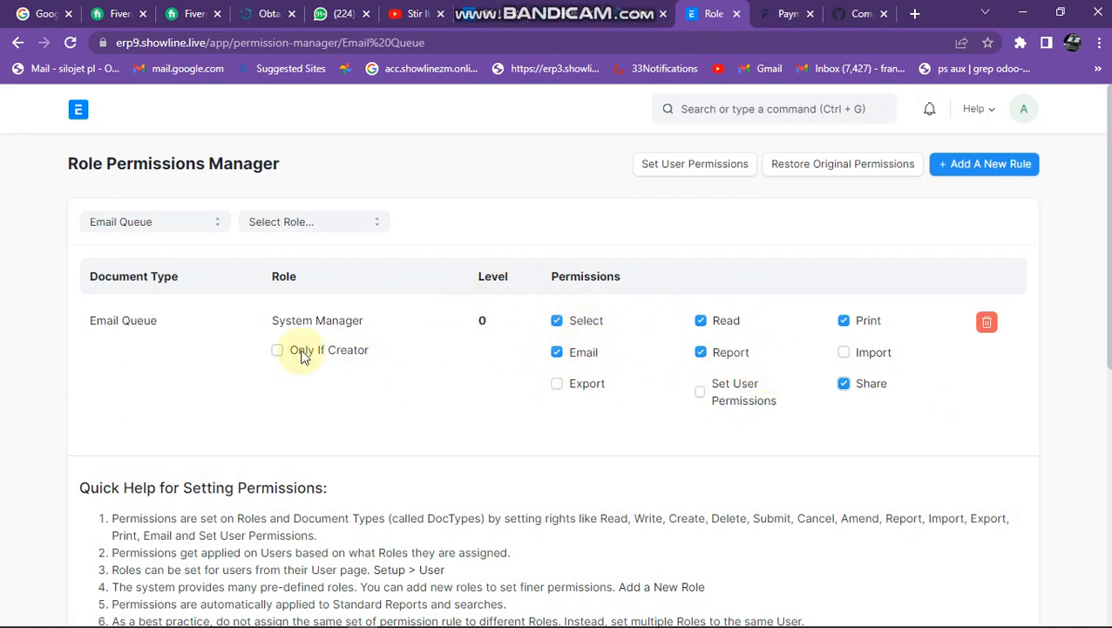
pyautogui.click(70, 45)
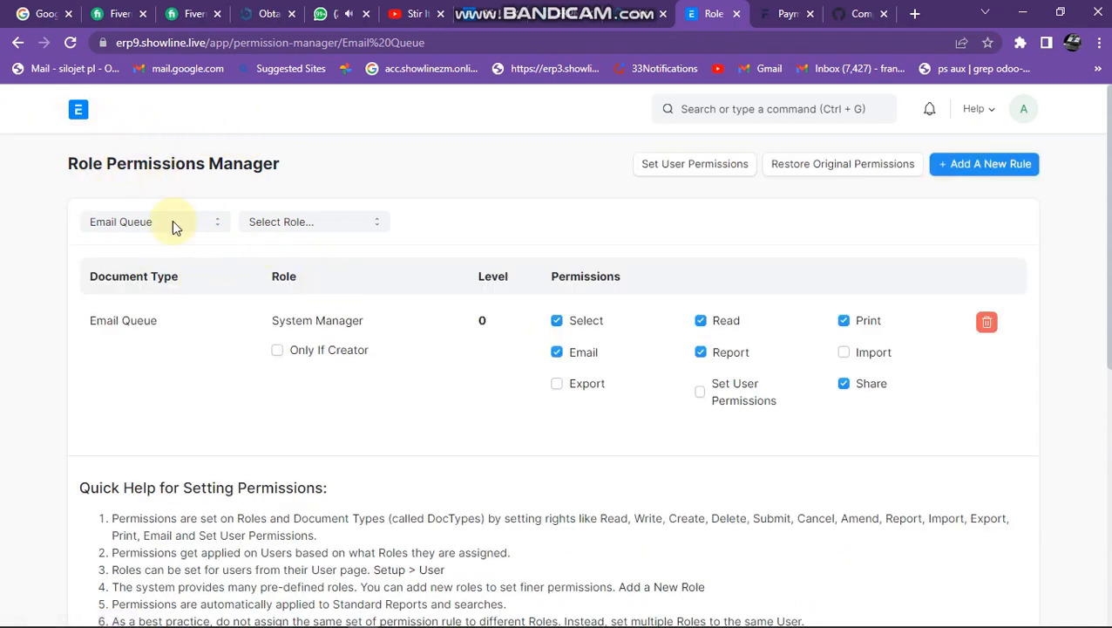
pyautogui.click(81, 116)
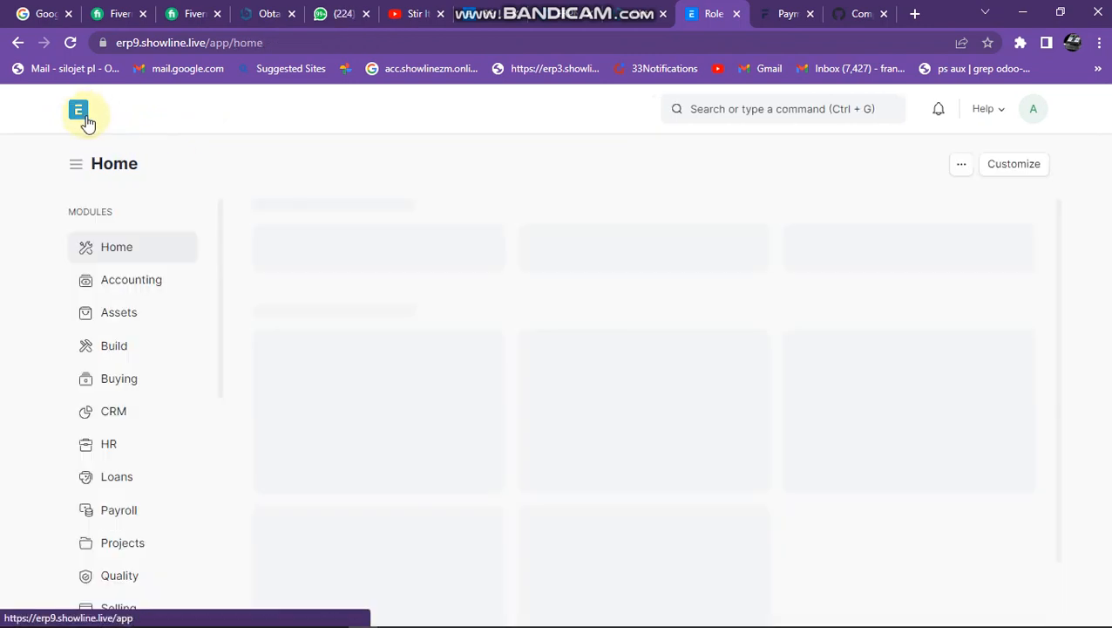